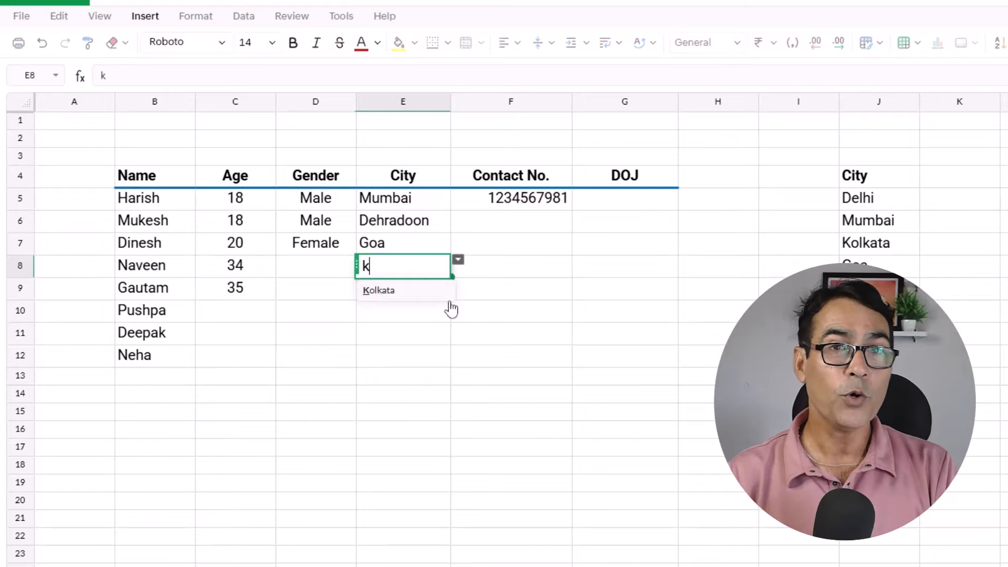
Step: Complete the City entry in cell E8 with the suggested value Kolkata
type("o")
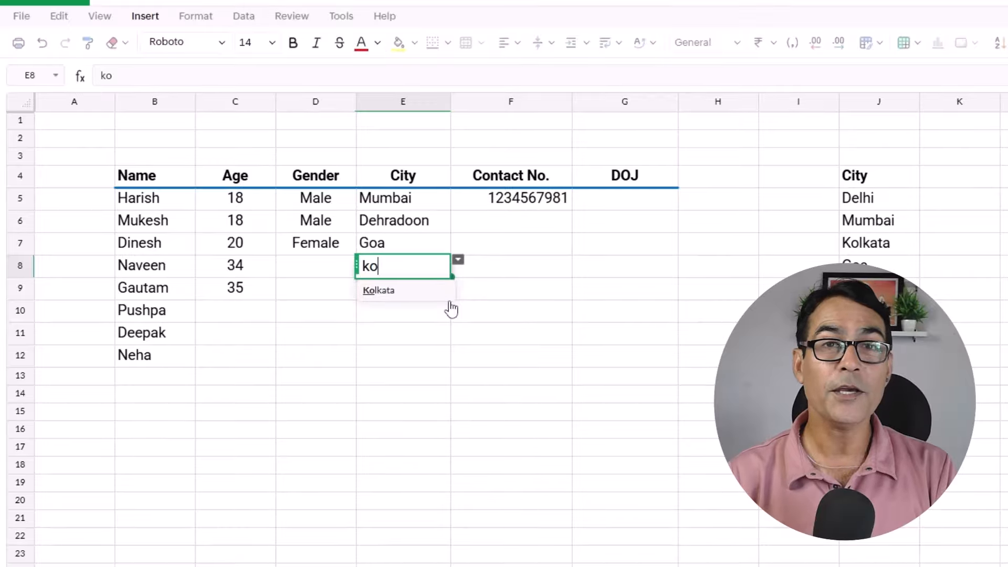
key("Return")
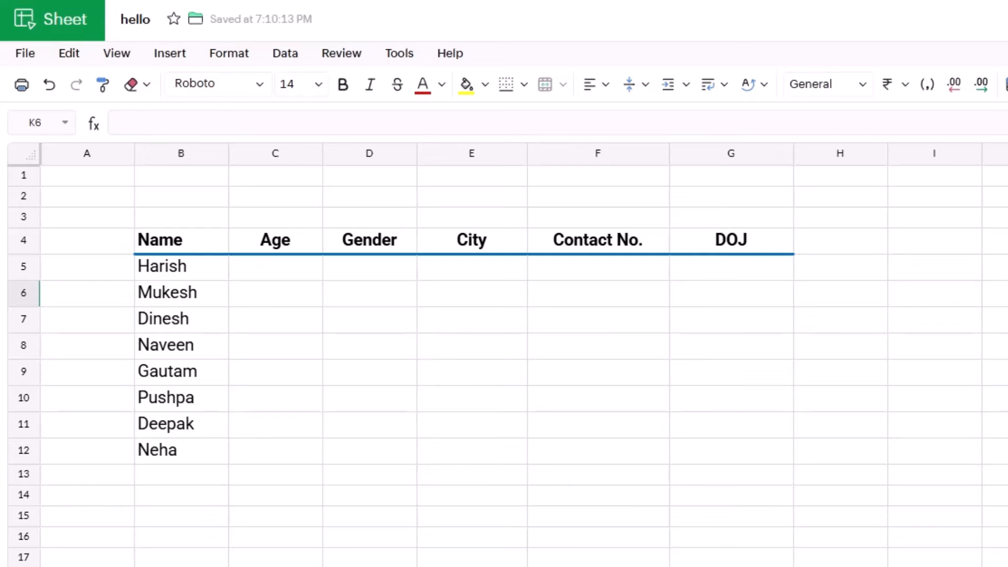
left_click(275, 266)
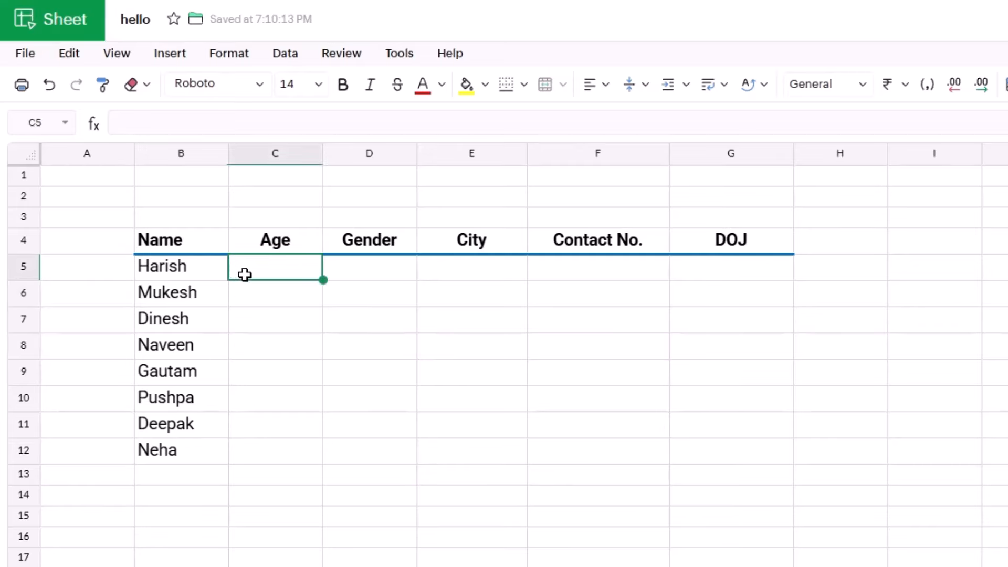
left_click(264, 307)
left_click(267, 325)
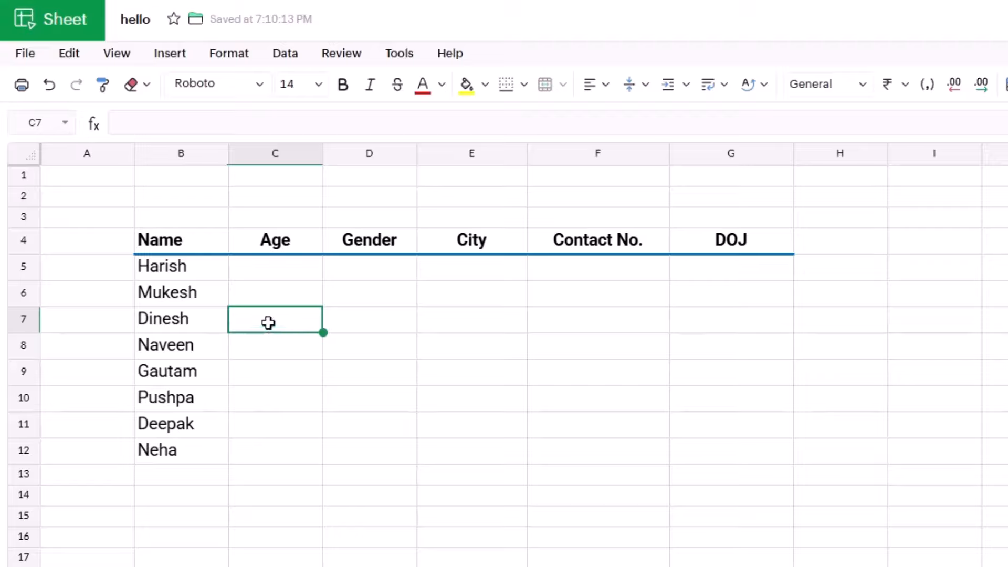
left_click(276, 272)
left_click(274, 336)
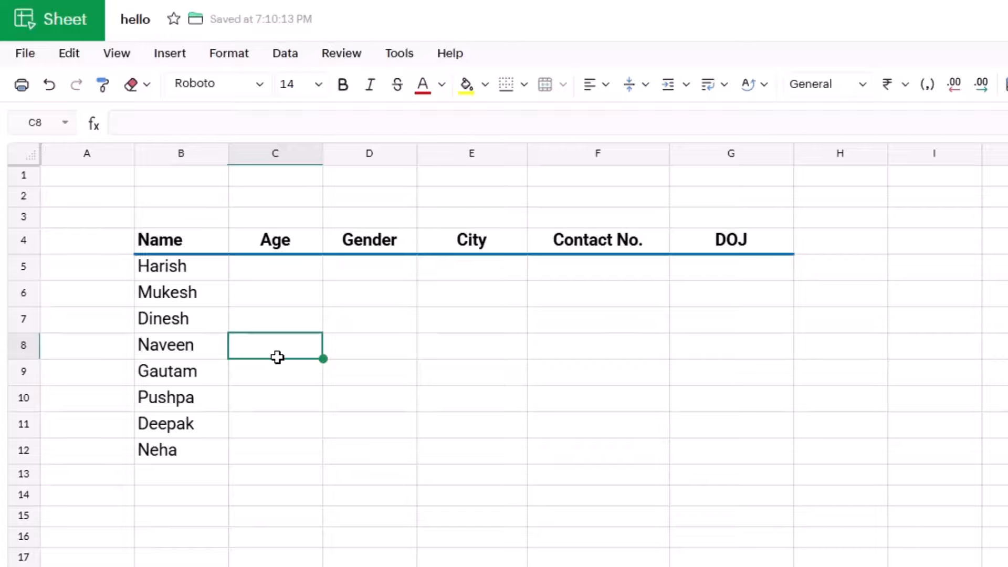
left_click(205, 289)
left_click(189, 343)
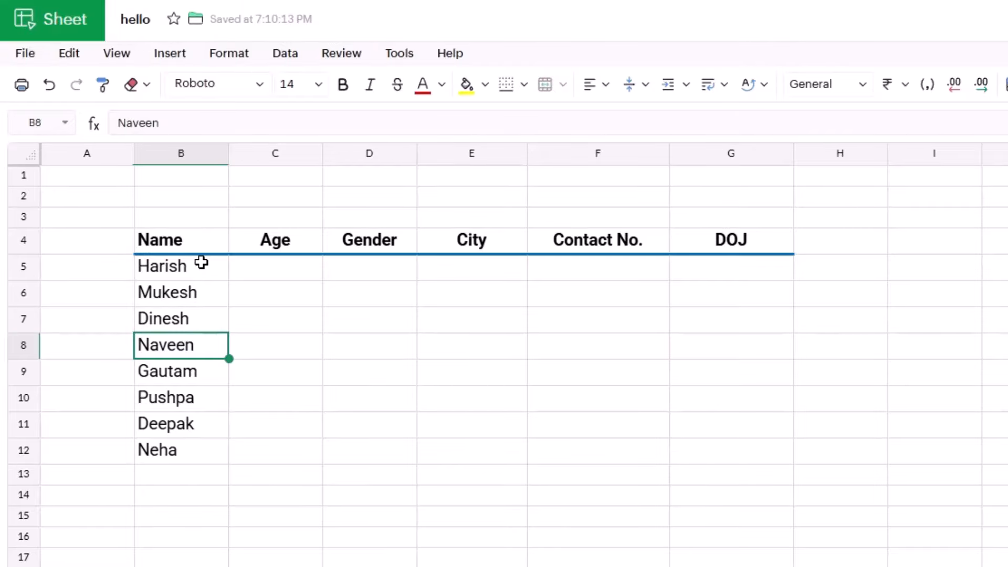
left_click_drag(200, 264, 181, 458)
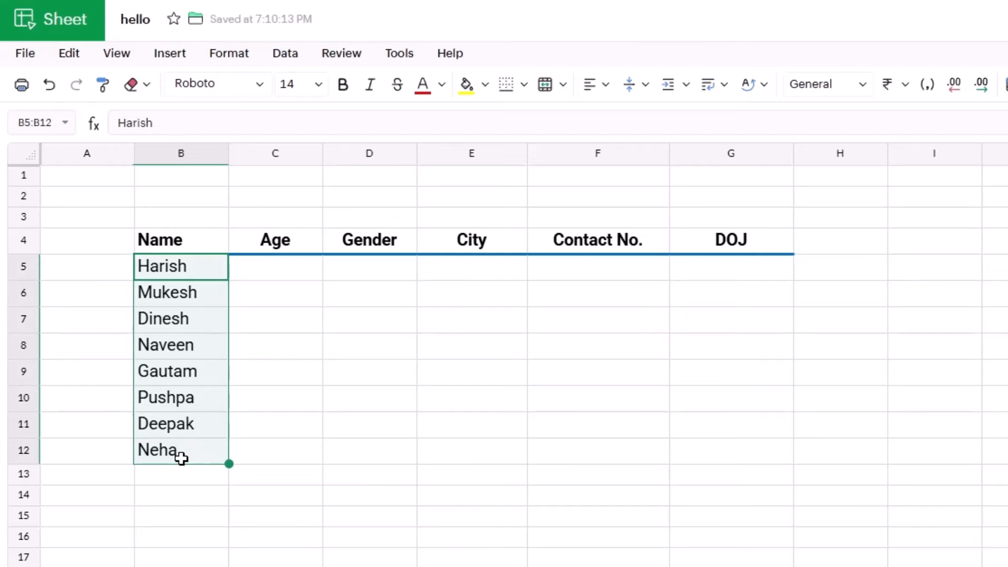
left_click(507, 291)
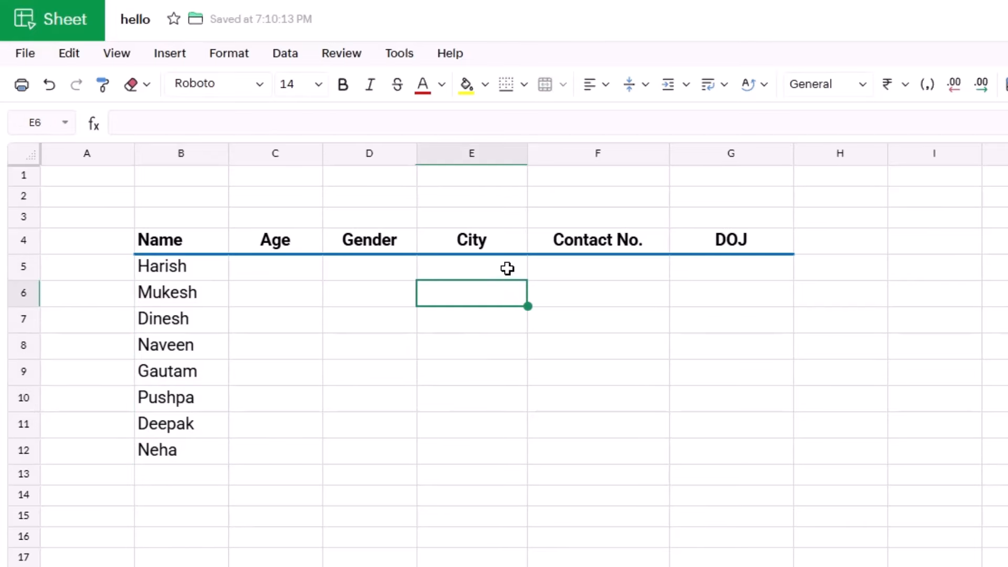
left_click(507, 269)
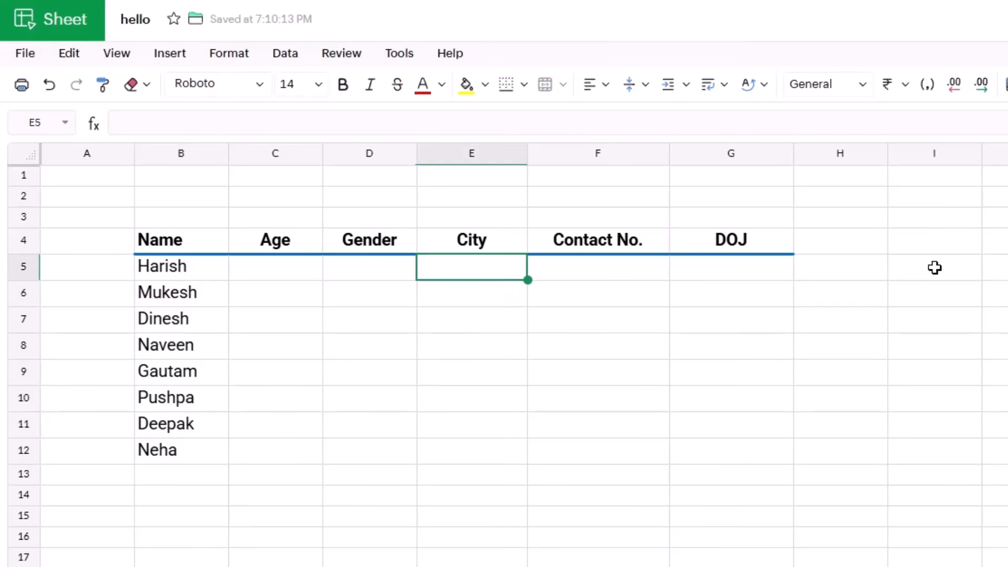
Step: Enter a City heading in J4 and list Delhi, Mumbai, Kolkata and Goa in the cells below it
left_click(984, 248)
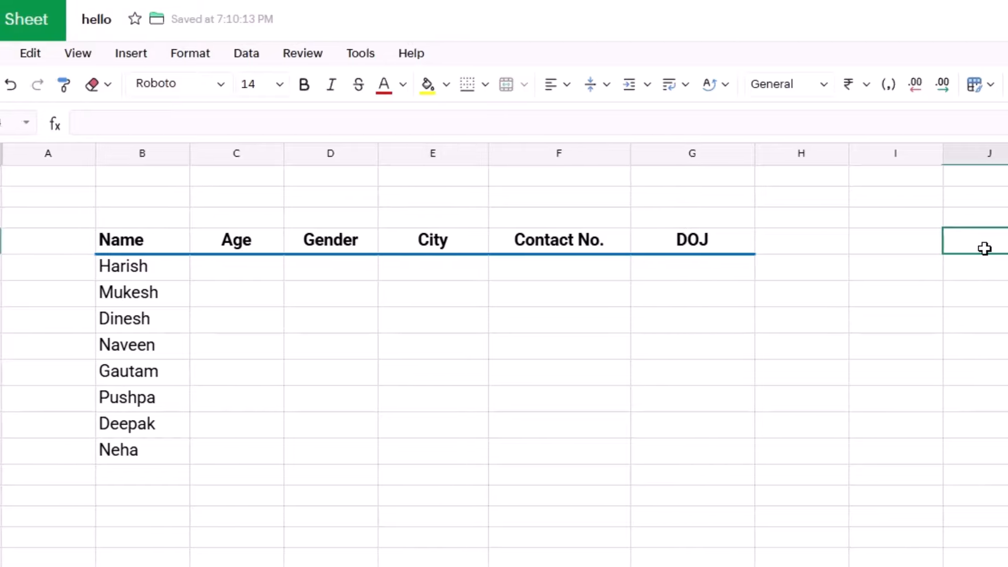
type("City")
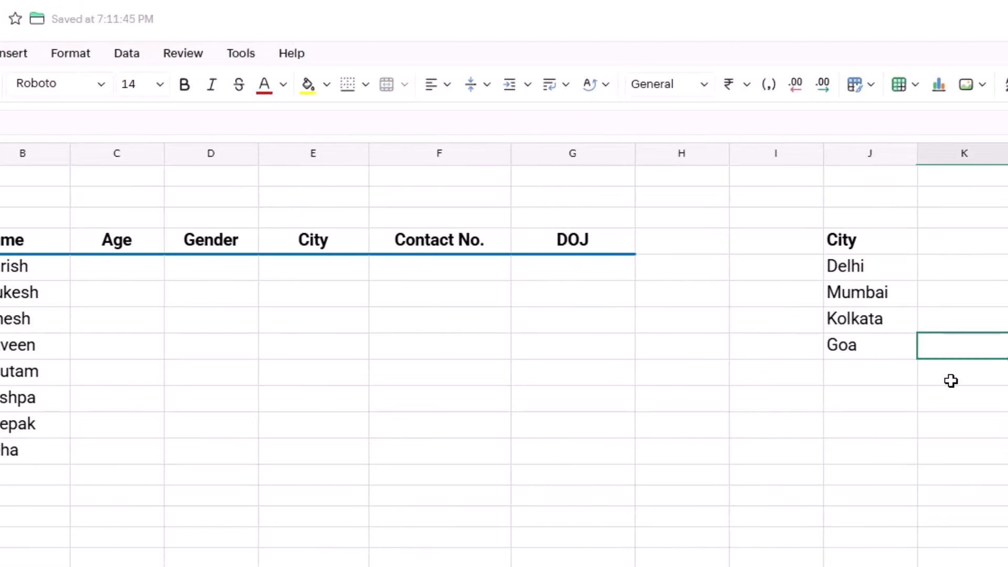
left_click(322, 278)
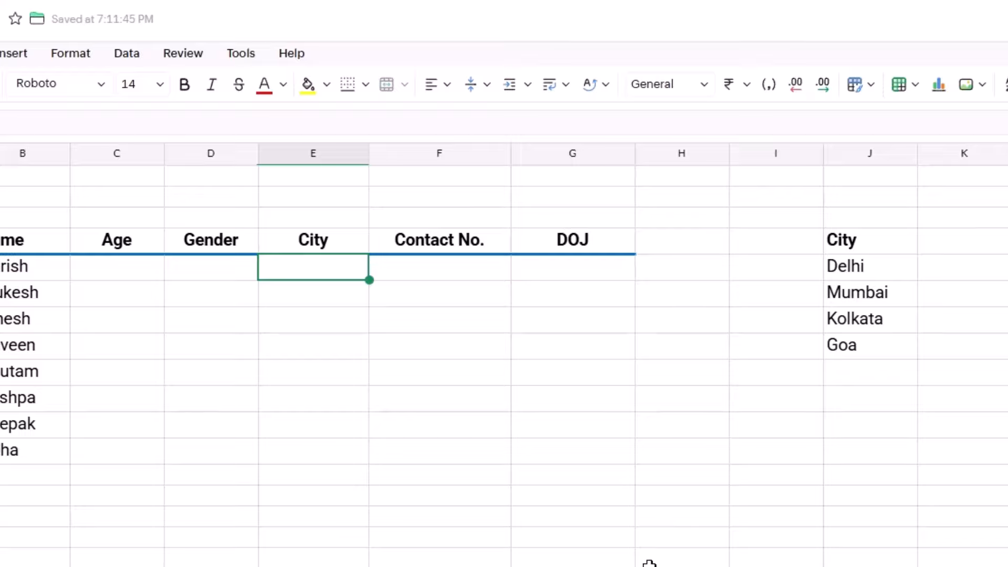
left_click(302, 300)
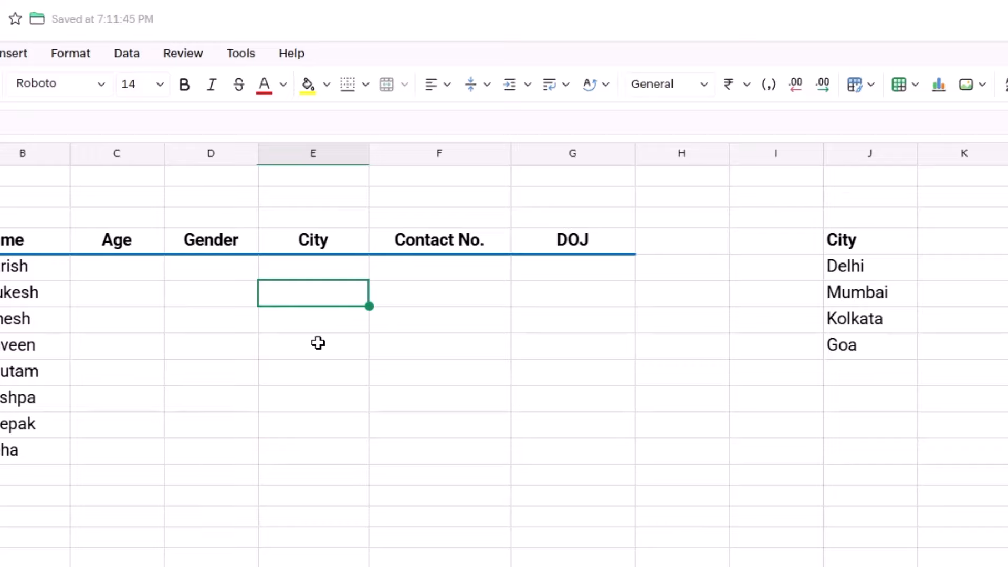
left_click(215, 297)
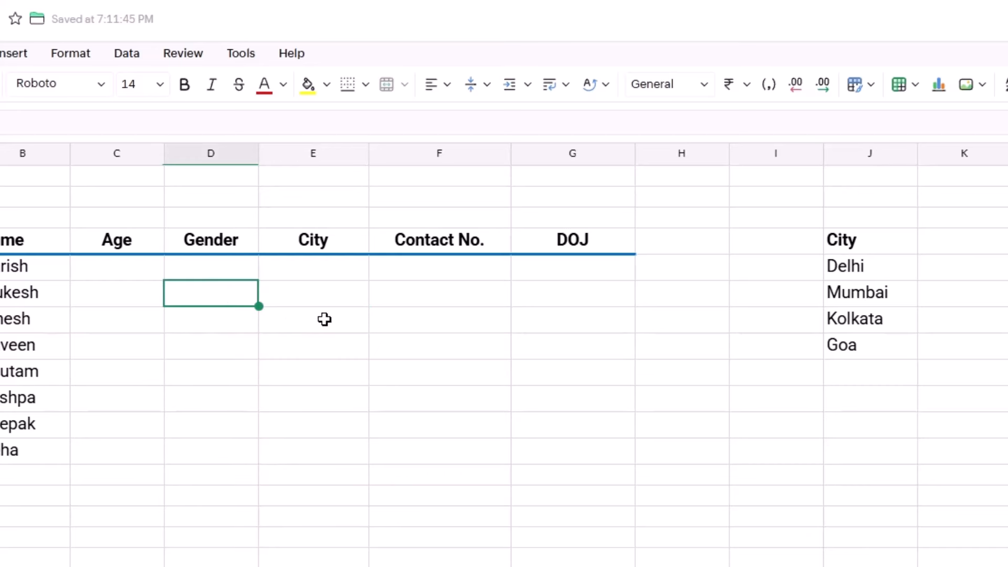
left_click(418, 301)
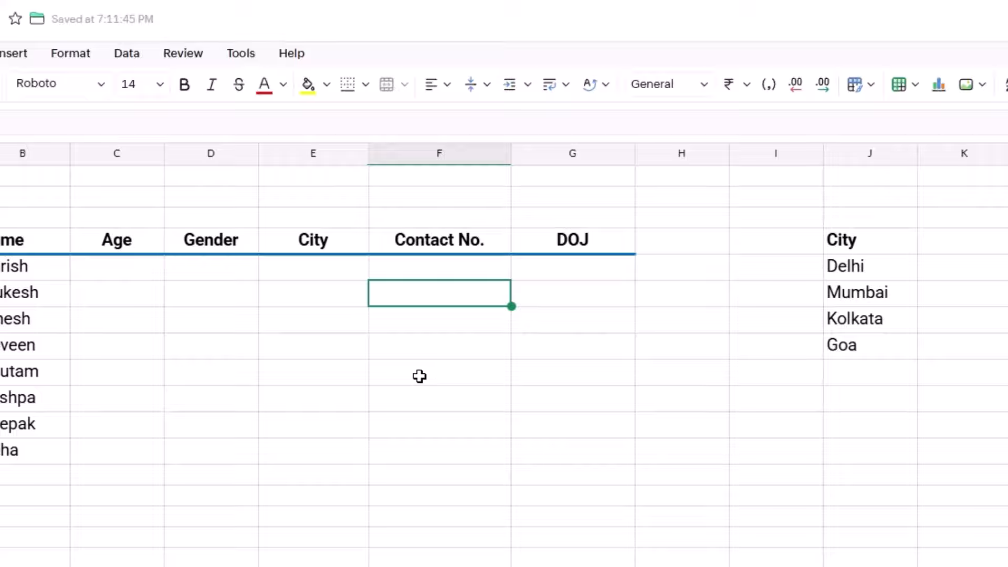
left_click(207, 273)
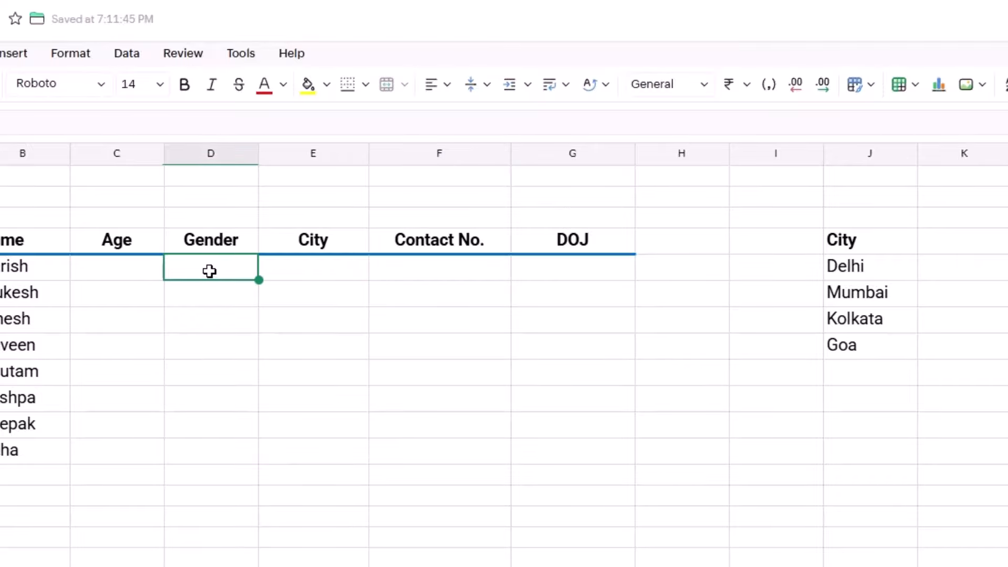
left_click_drag(211, 268, 207, 443)
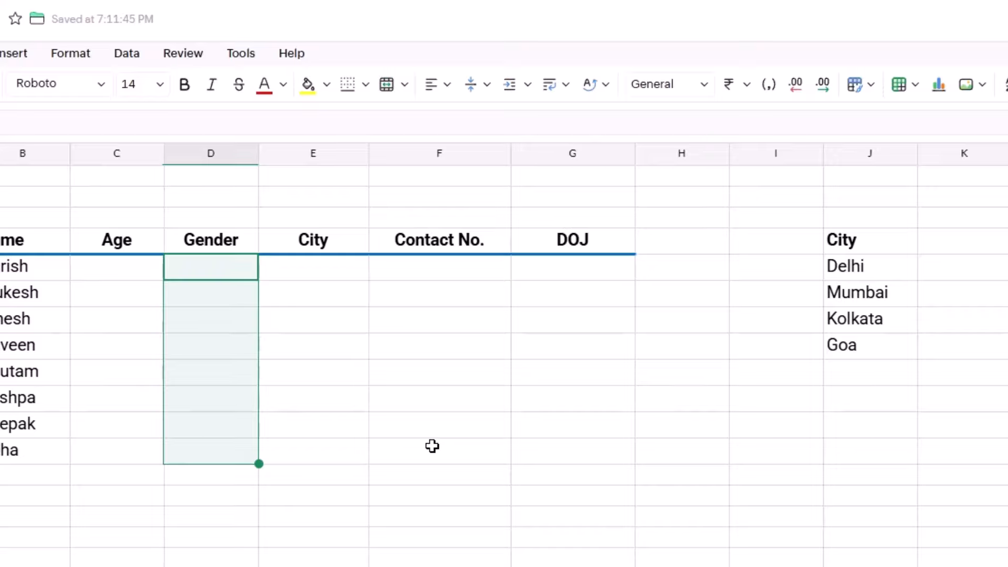
left_click(224, 304)
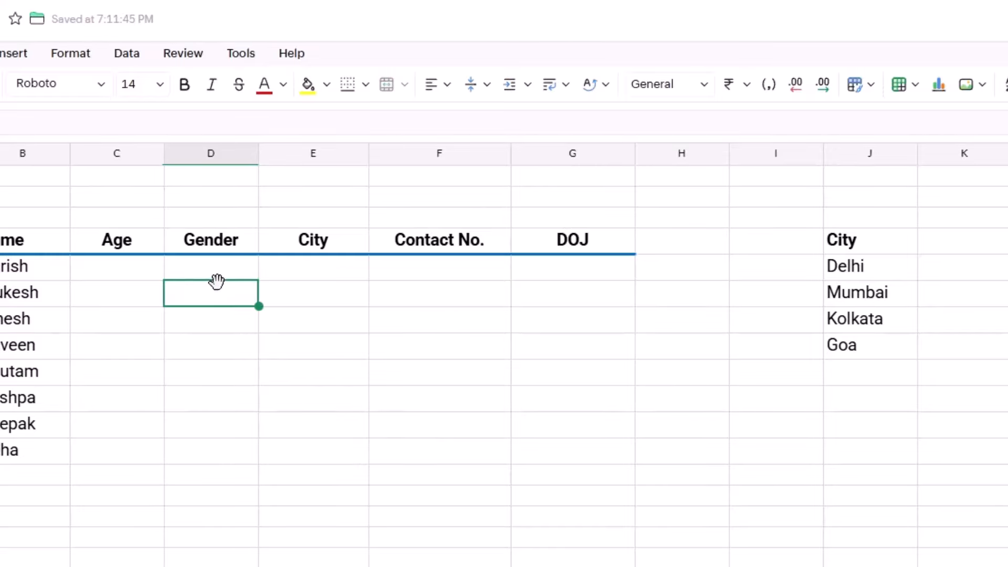
Step: Create a list data validation for the Gender cells D5:D12 that allows the values Male and Female
left_click(222, 269)
left_click_drag(222, 269, 219, 450)
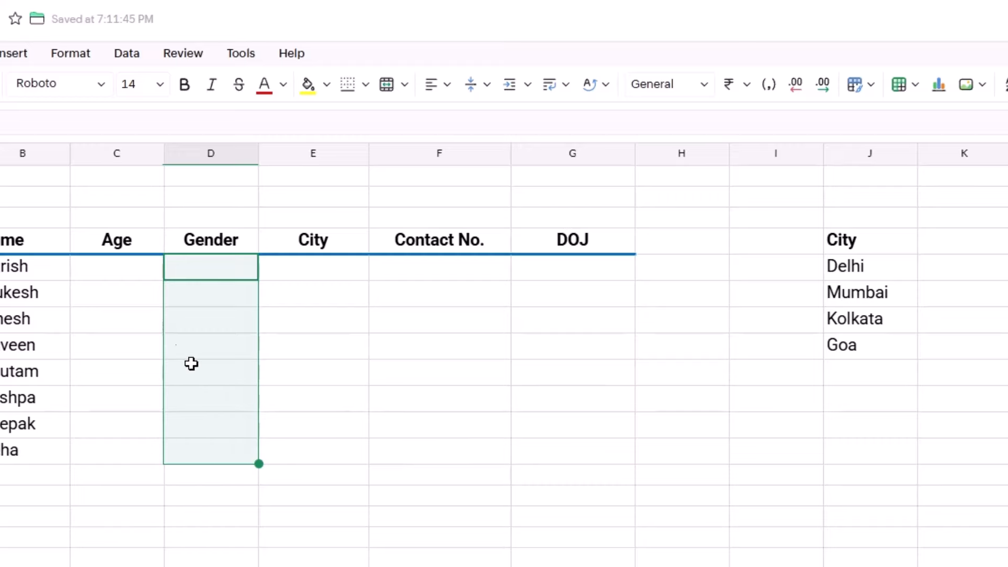
left_click(123, 55)
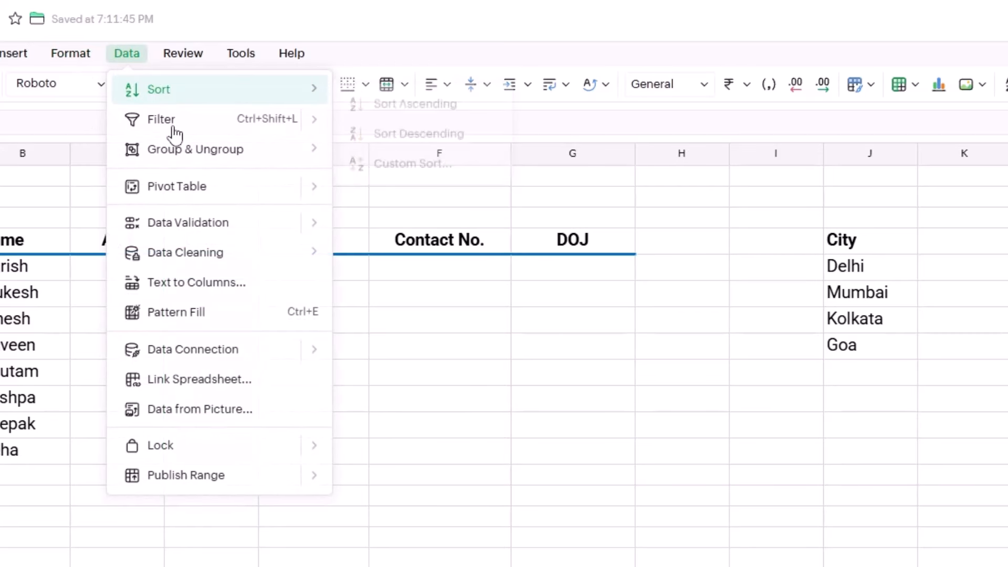
mouse_move(191, 223)
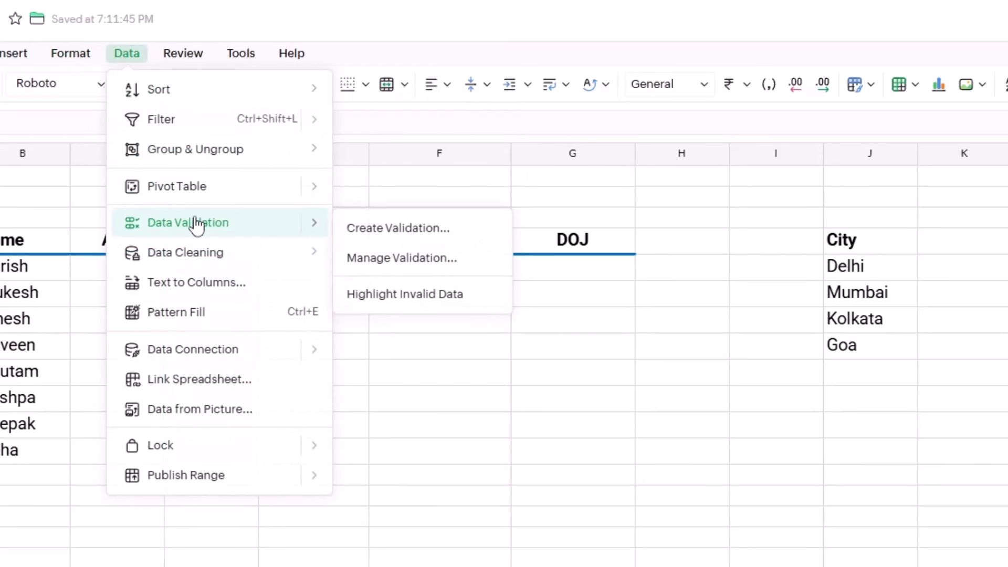
left_click(413, 239)
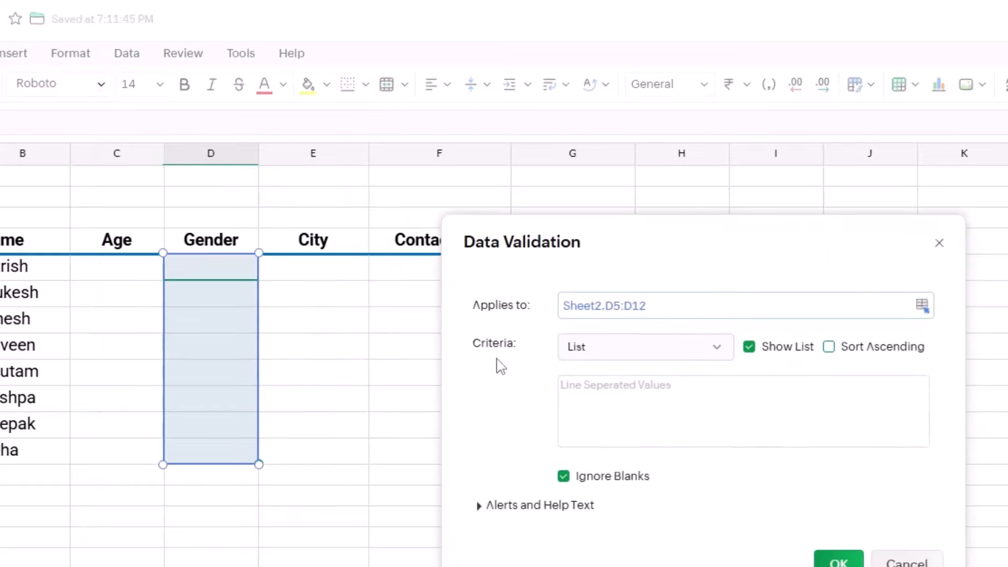
left_click(717, 348)
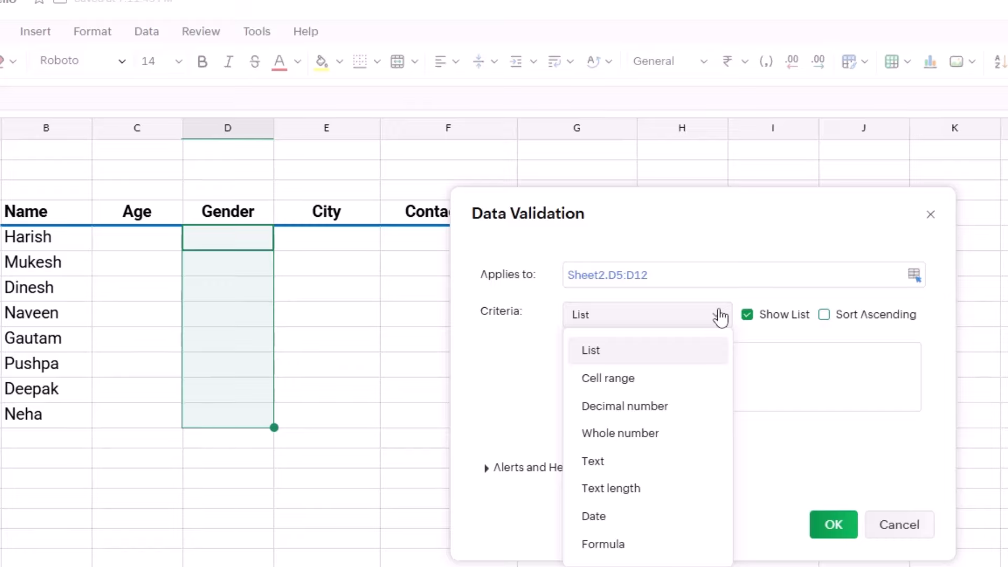
left_click(607, 357)
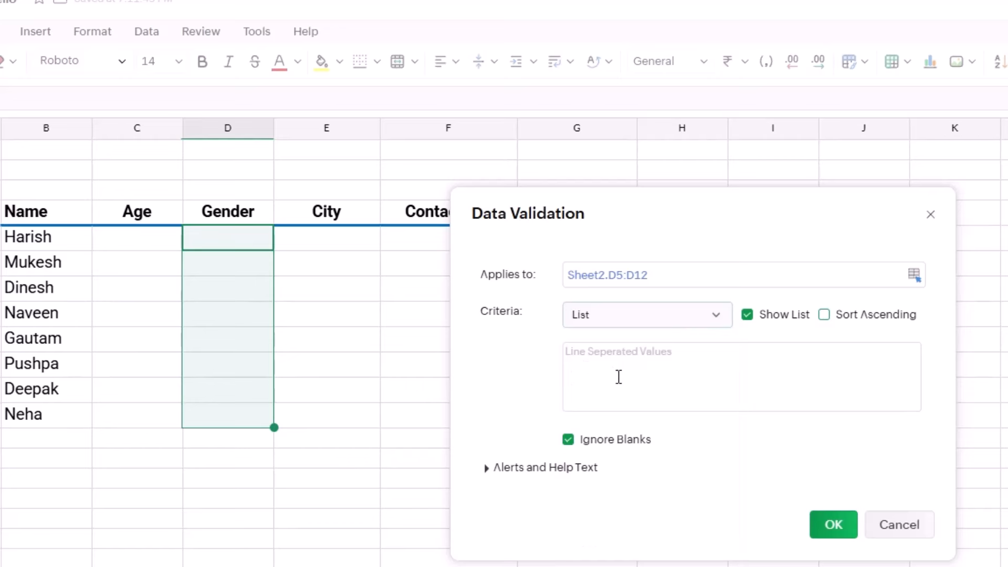
left_click(589, 350)
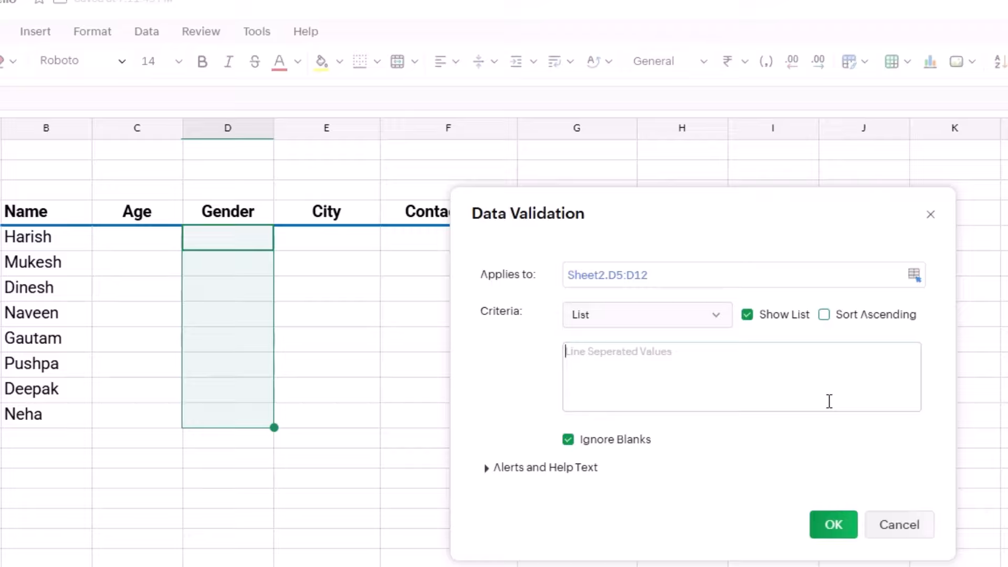
type("Male")
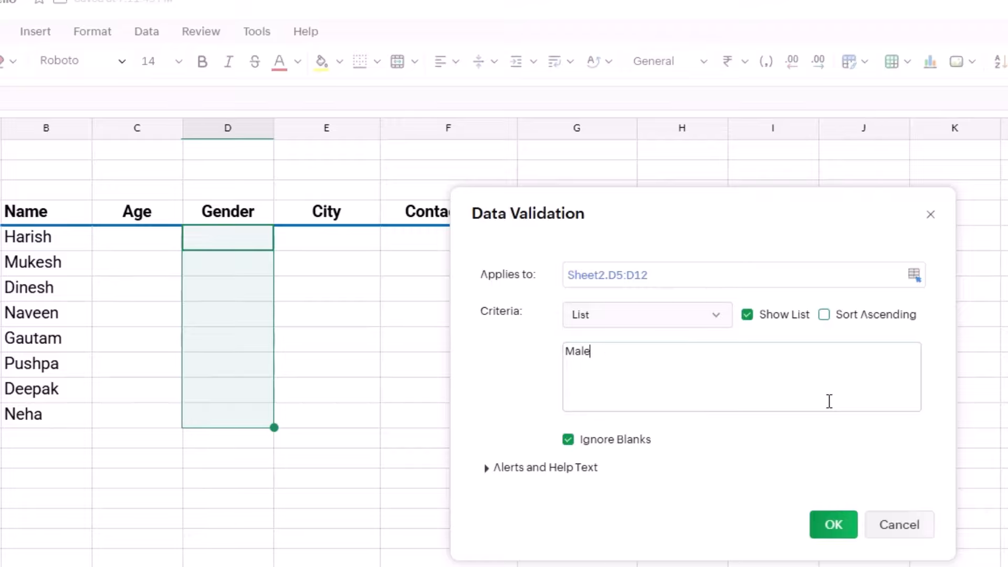
key("Return")
type("Female")
left_click(828, 523)
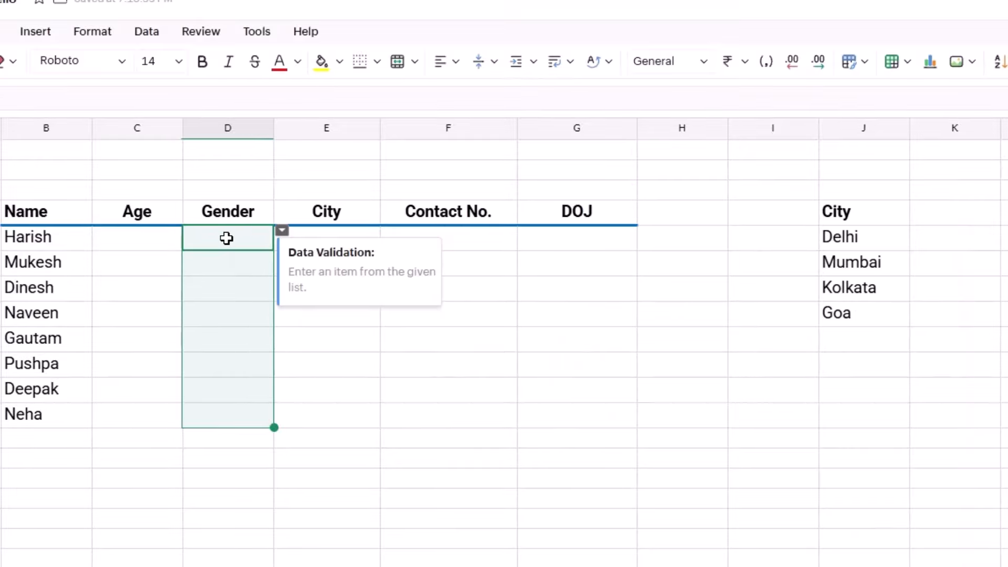
Step: Edit the existing validation rule for D5:D12 to turn off its help text, and close the rule manager
left_click_drag(225, 236, 230, 415)
left_click(150, 33)
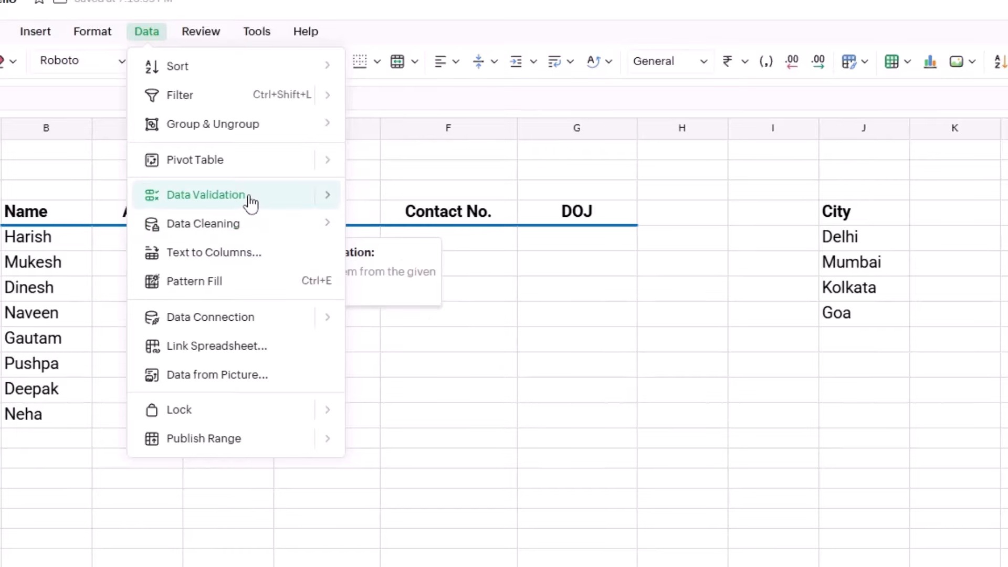
mouse_move(251, 204)
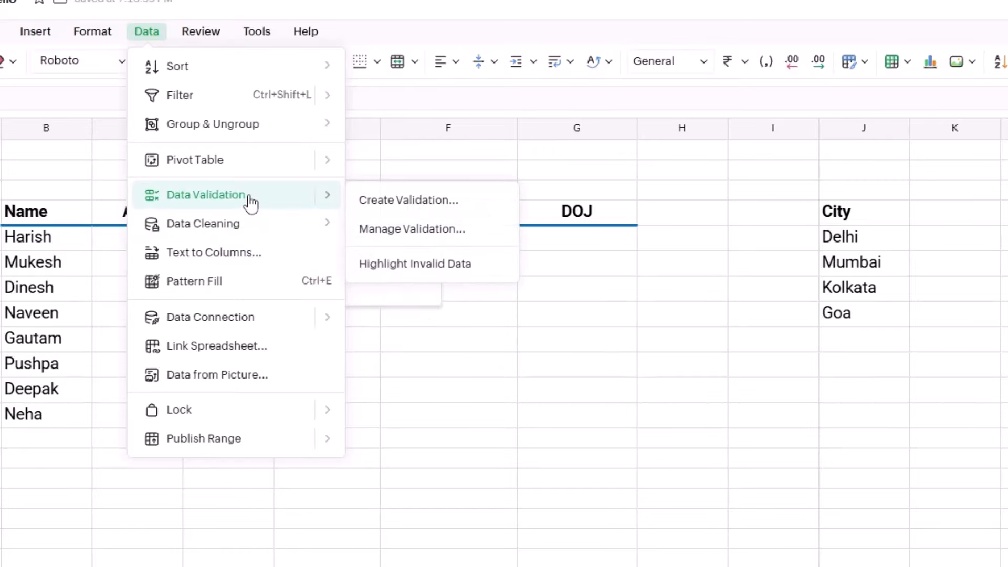
left_click(407, 231)
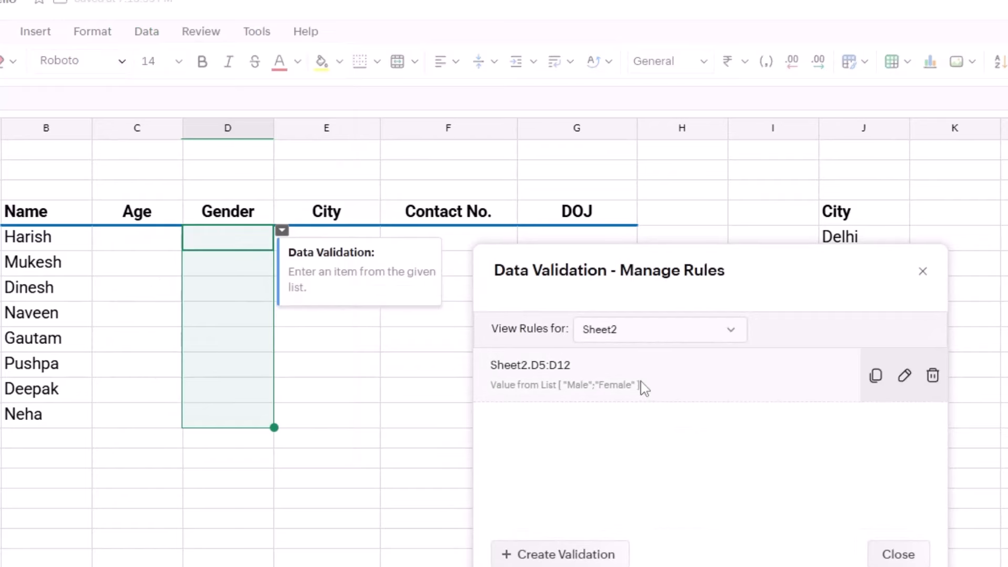
left_click(905, 374)
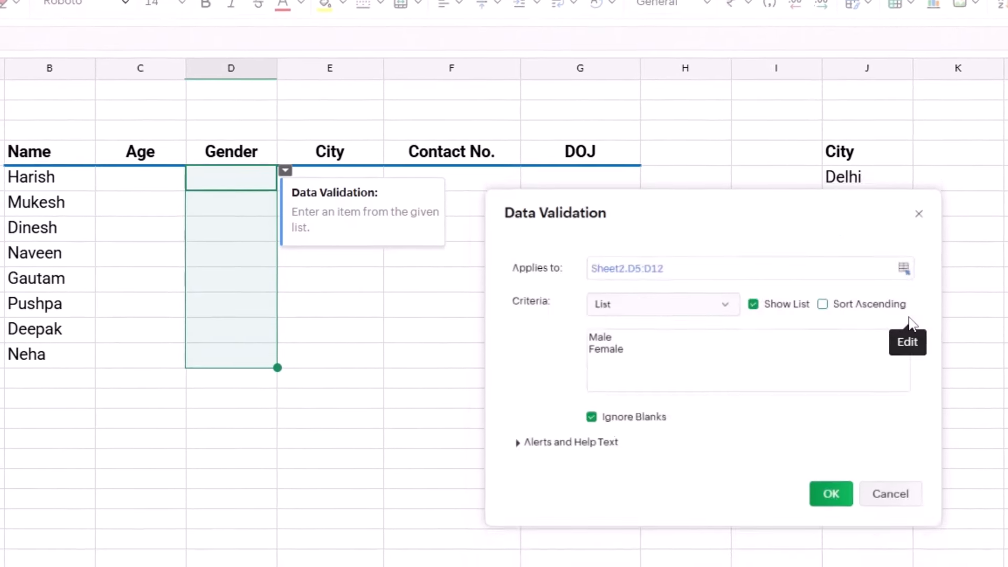
left_click(518, 442)
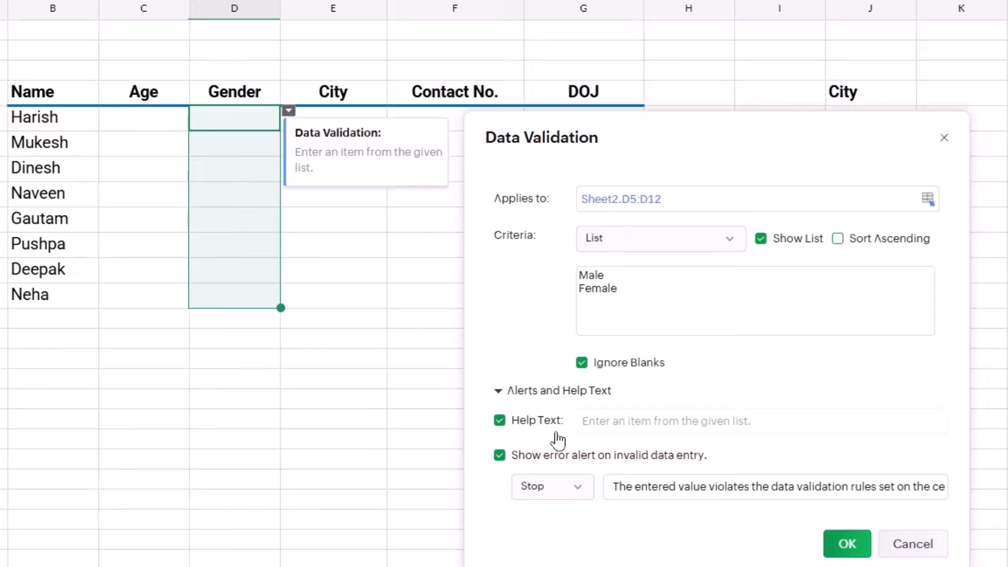
left_click(499, 421)
left_click(850, 546)
left_click(912, 439)
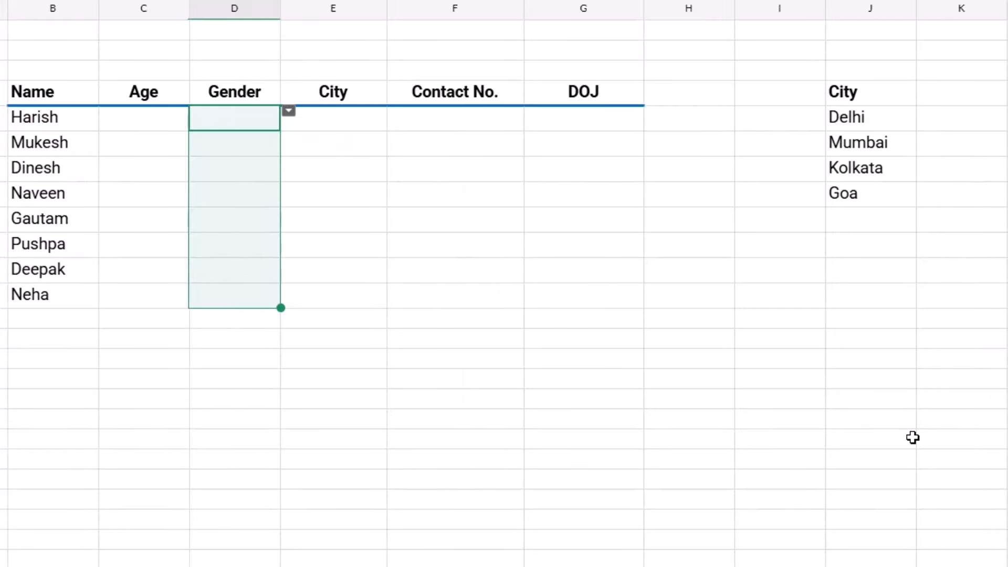
left_click(254, 171)
left_click(234, 220)
left_click(238, 171)
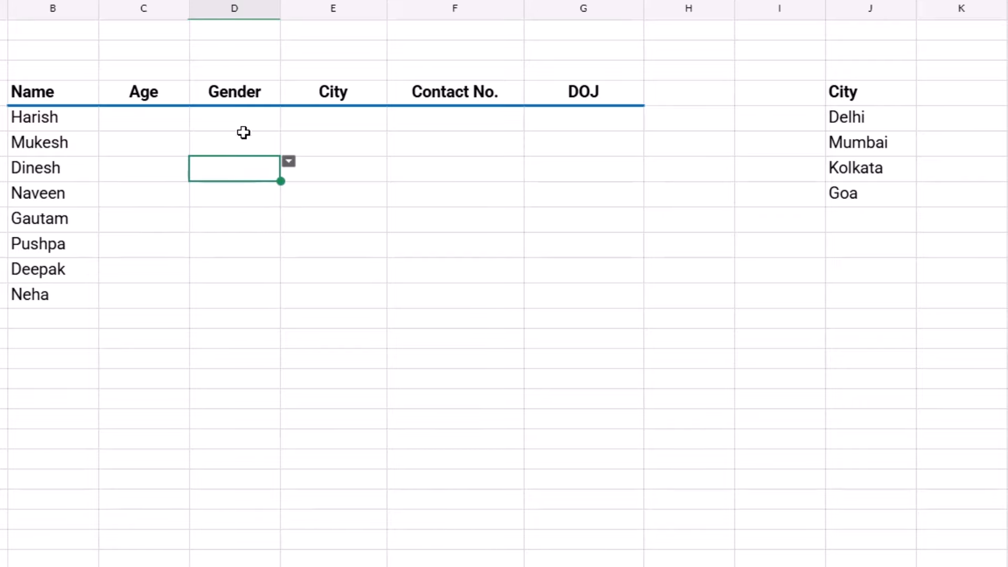
left_click(245, 128)
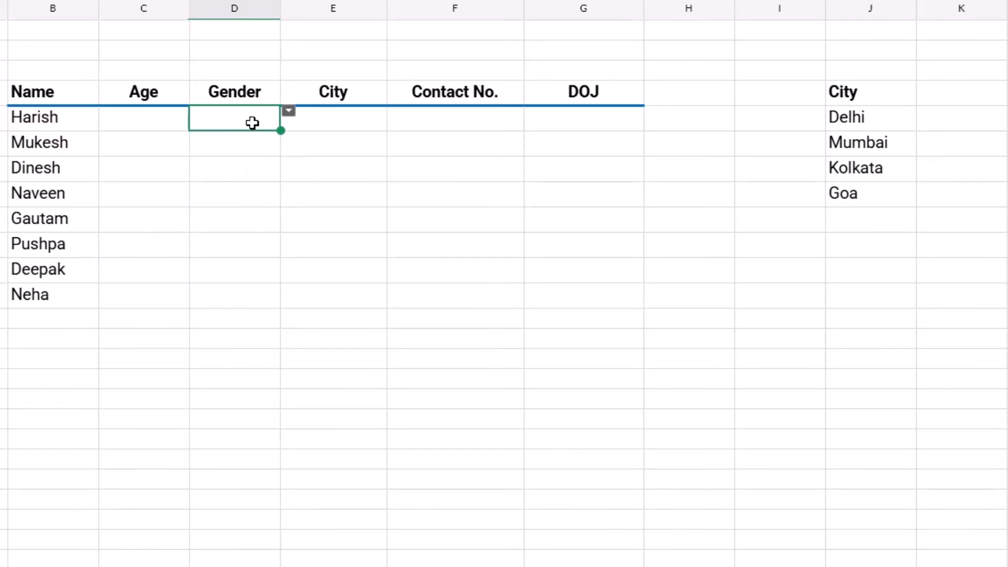
Step: Choose Male from the list in Gender cell D5, and try mail in D6 before replacing it with Male
left_click(290, 212)
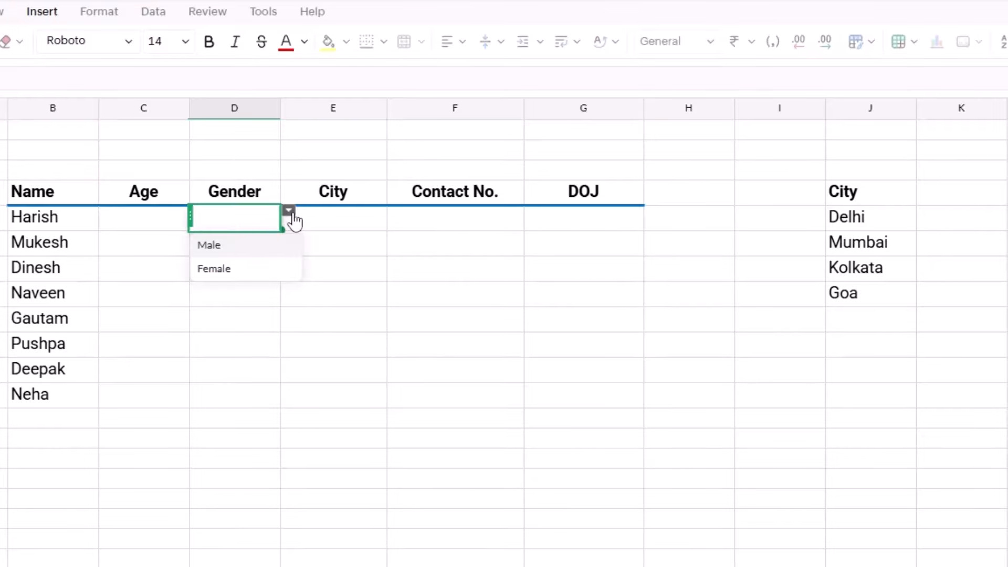
left_click(239, 246)
left_click(239, 246)
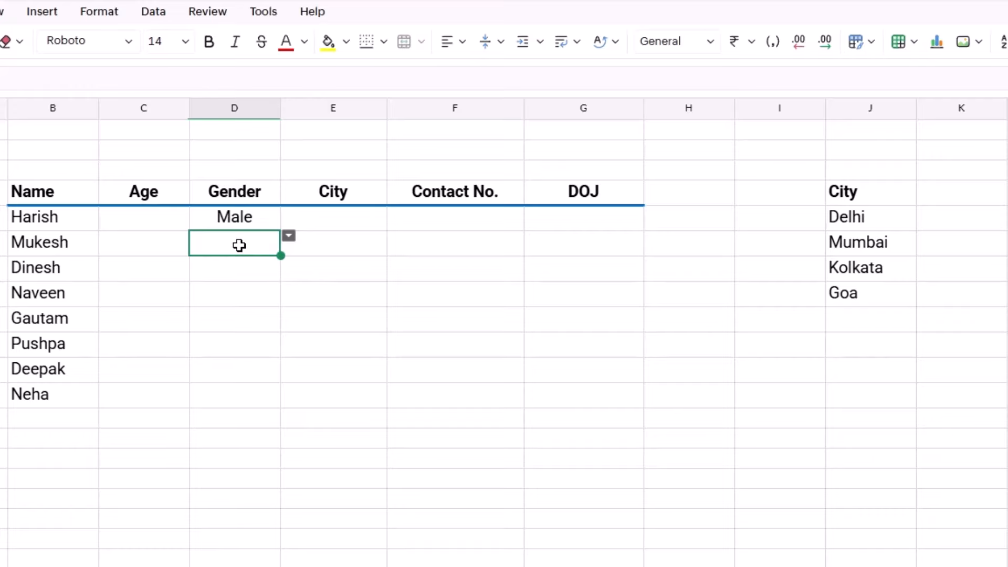
type("mail")
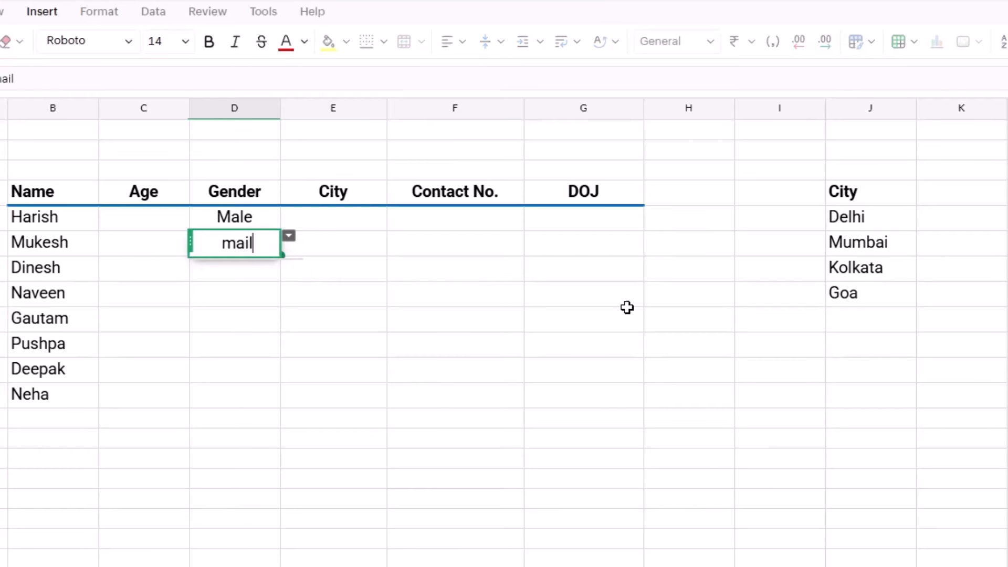
key("Return")
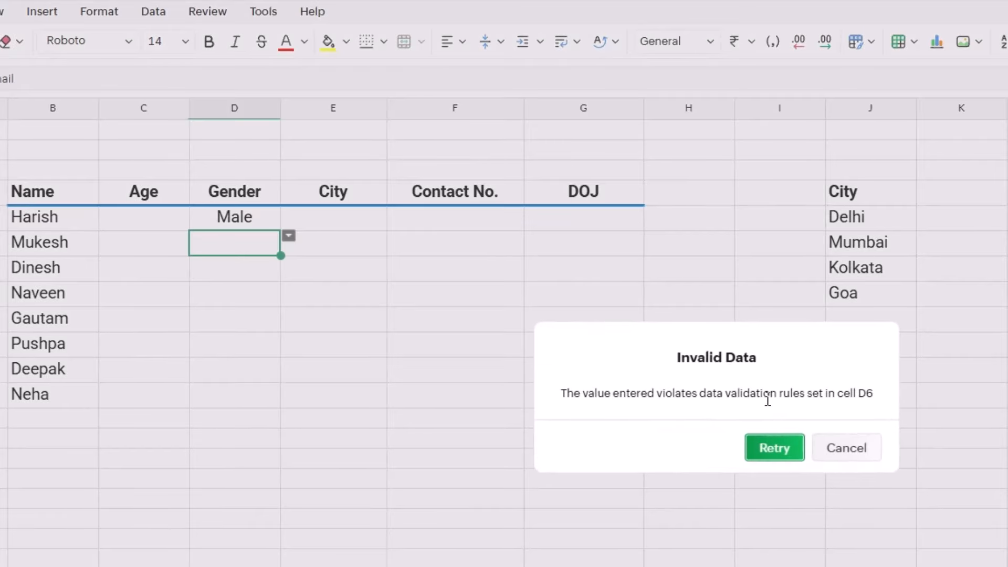
left_click(786, 452)
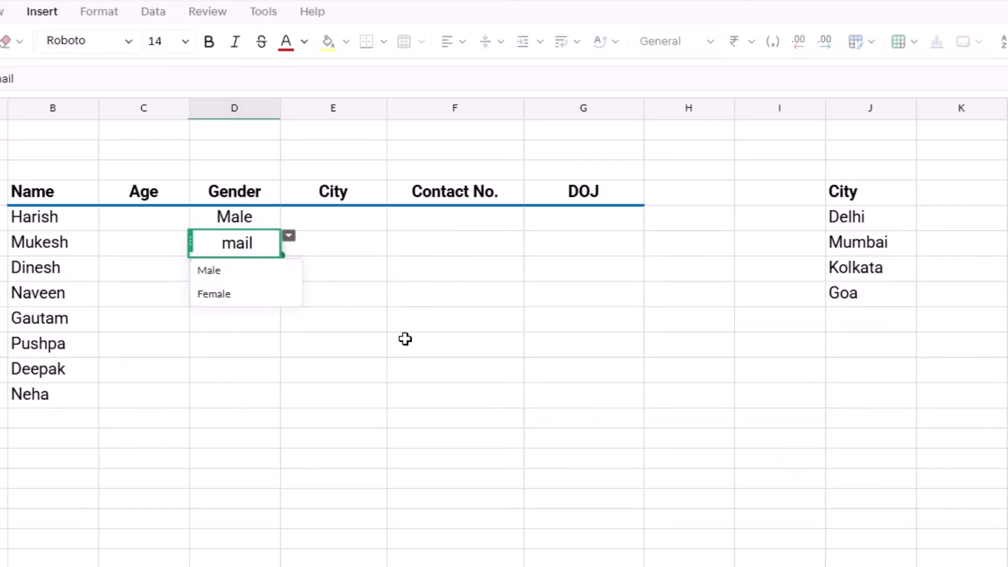
left_click(225, 278)
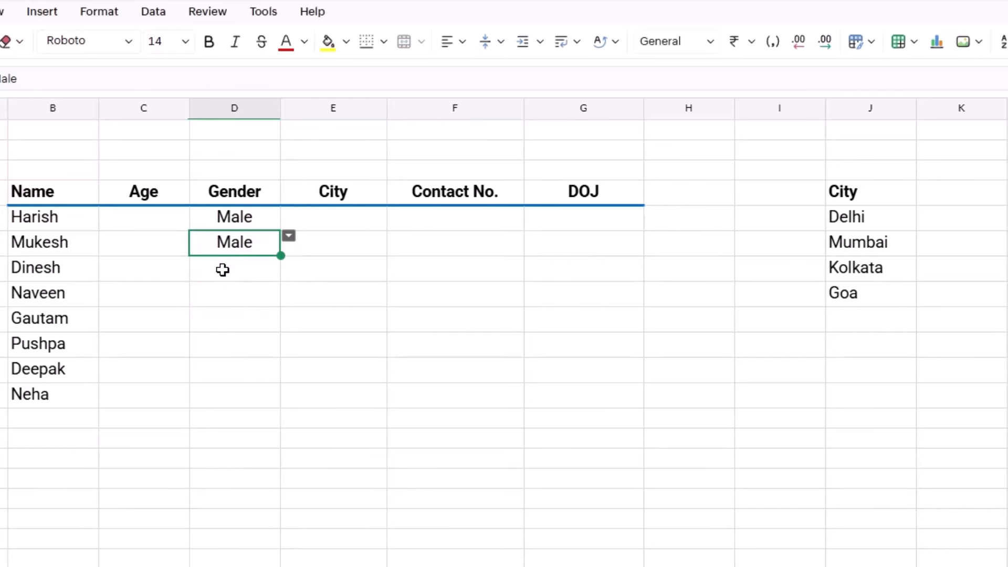
Step: Enter Female as the Gender value in cell D7
left_click(260, 277)
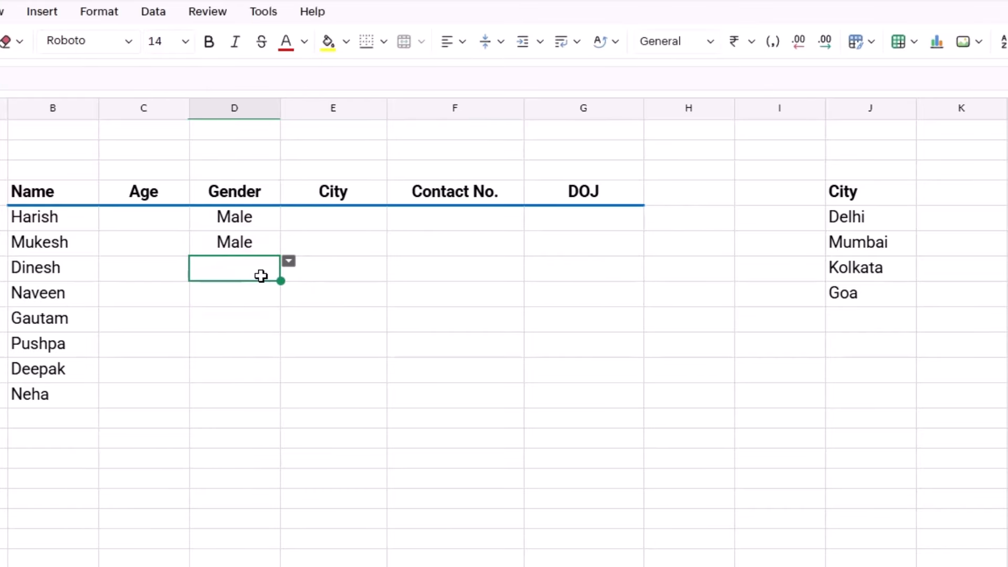
type("F")
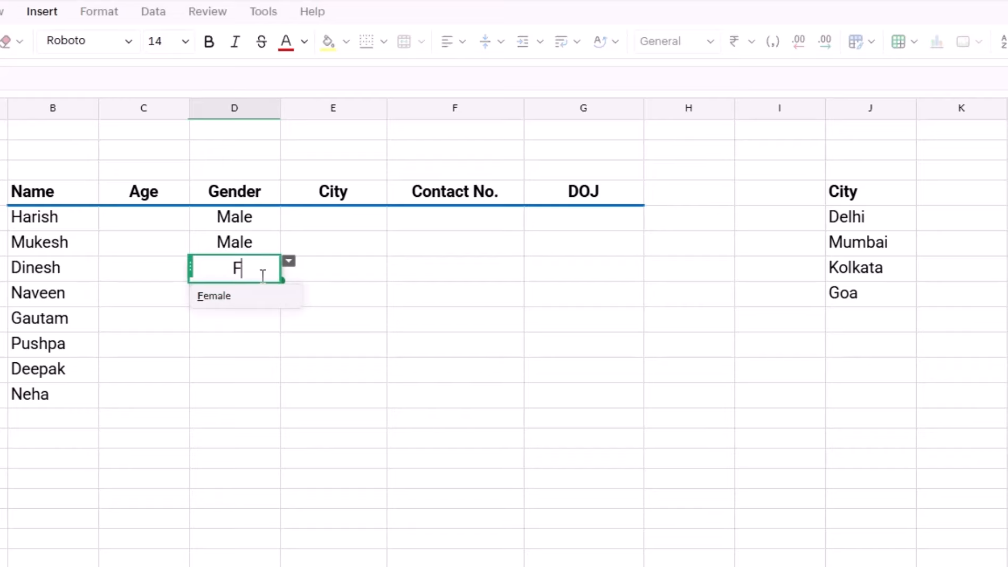
type("ema")
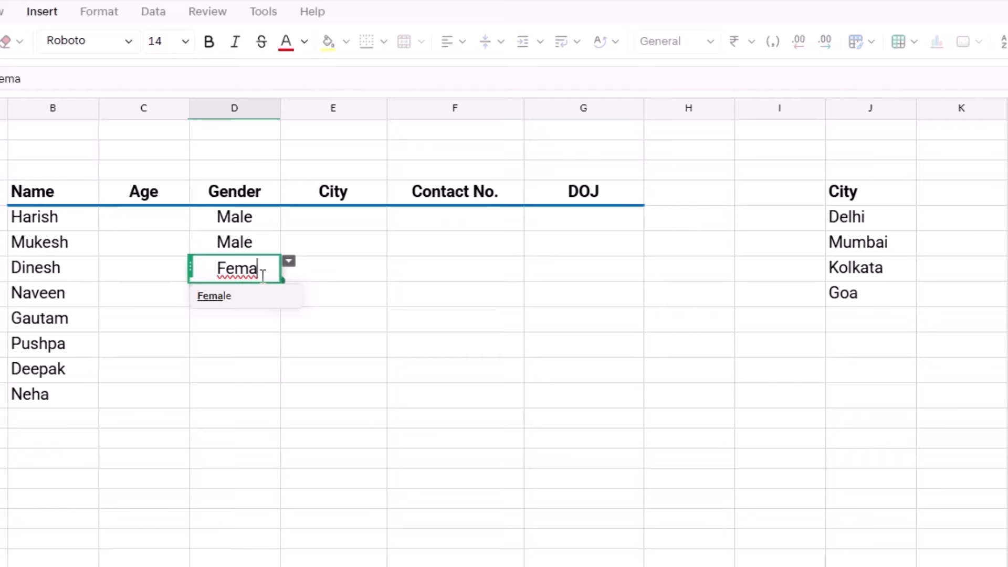
type("le")
key("Return")
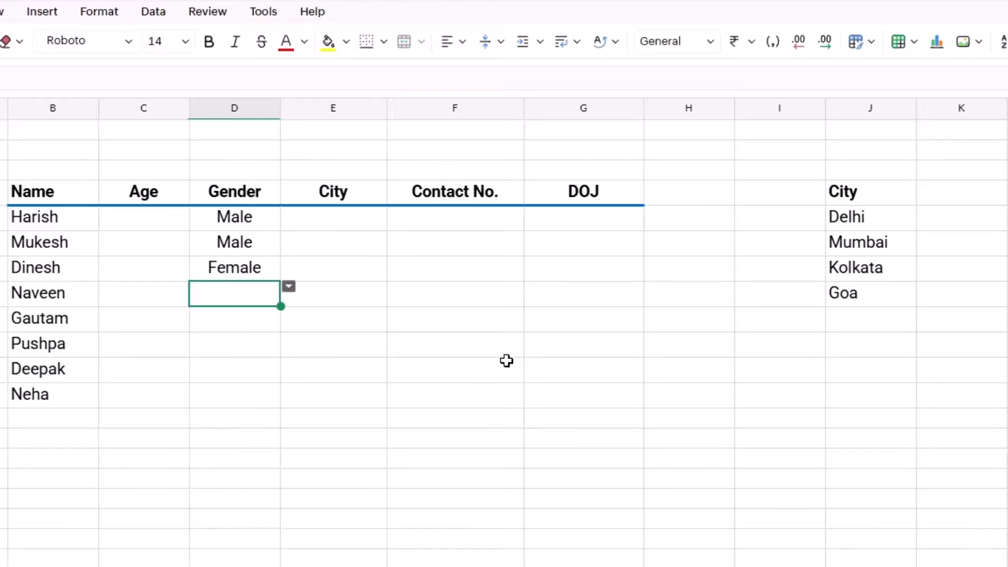
Step: Add Dehradoon in J9 at the end of the separate City list
left_click(872, 318)
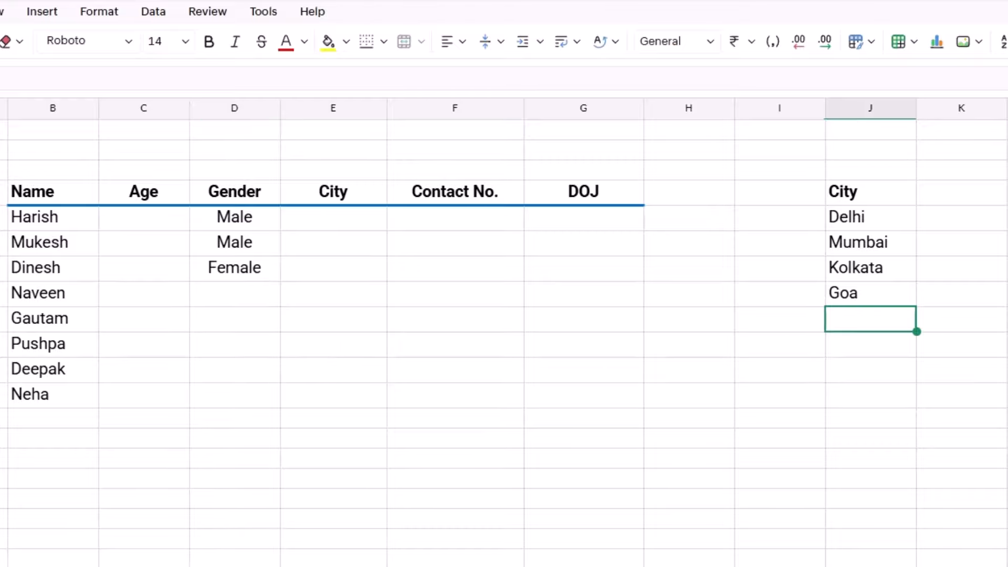
type("Dehradoon")
key("Return")
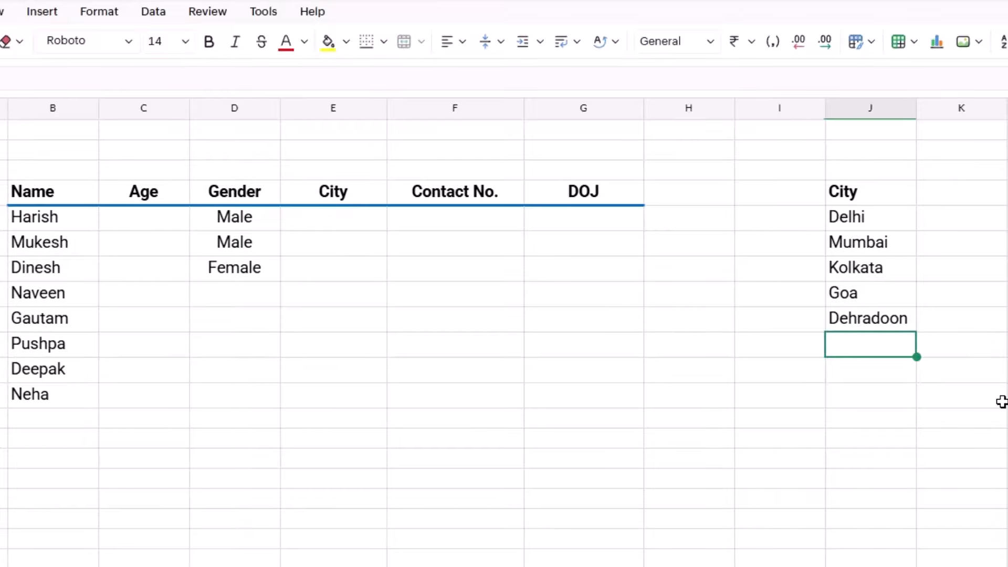
Step: Set up a data validation for the Age cells C5:C12 that allows whole numbers between 18 and 35
left_click(253, 294)
left_click(124, 226)
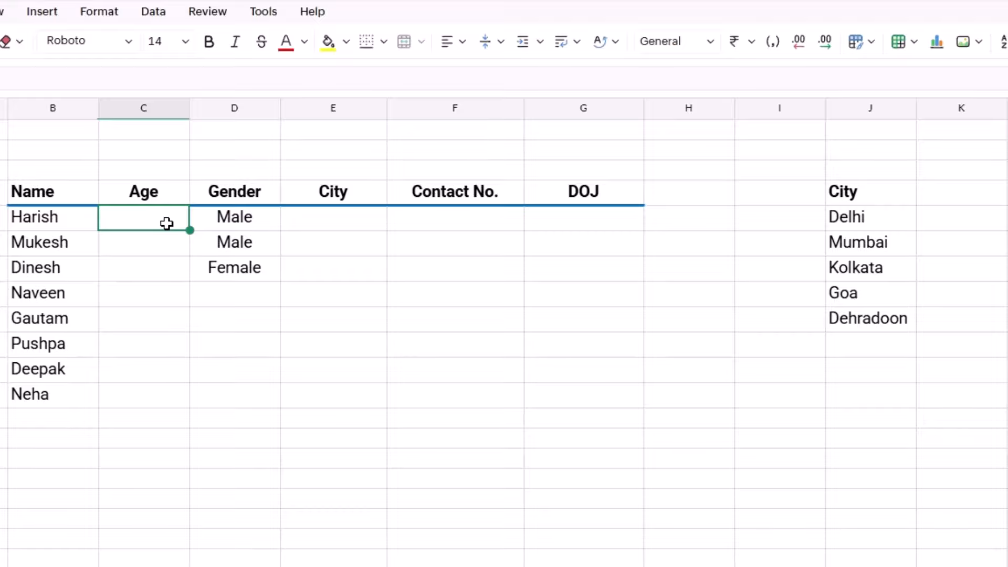
left_click_drag(167, 223, 166, 395)
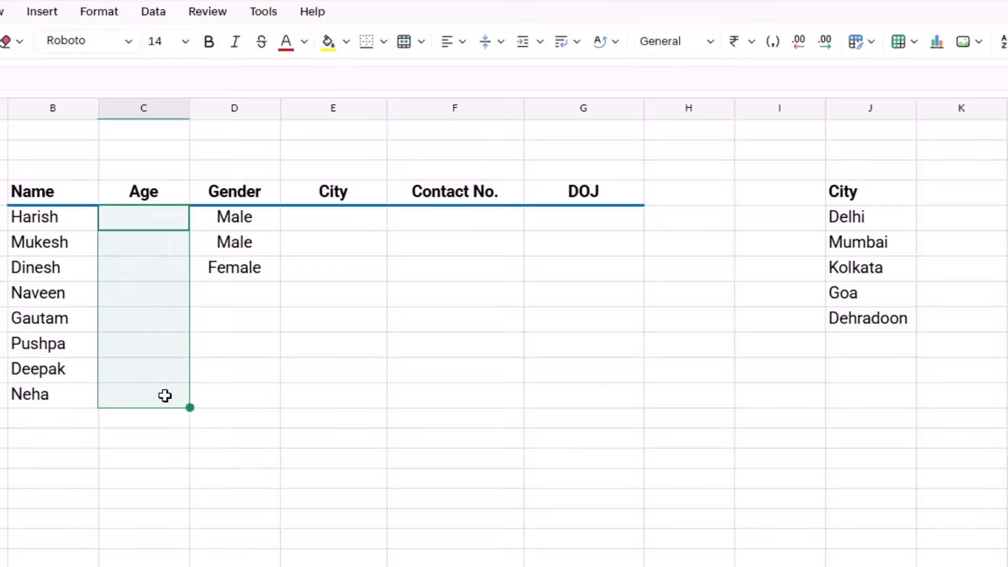
left_click(154, 13)
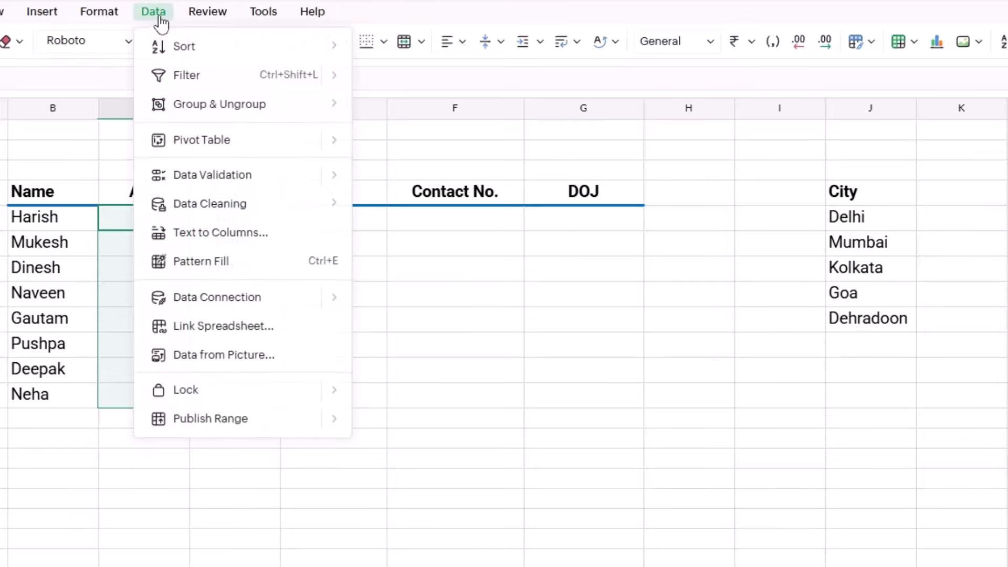
mouse_move(285, 180)
left_click(417, 181)
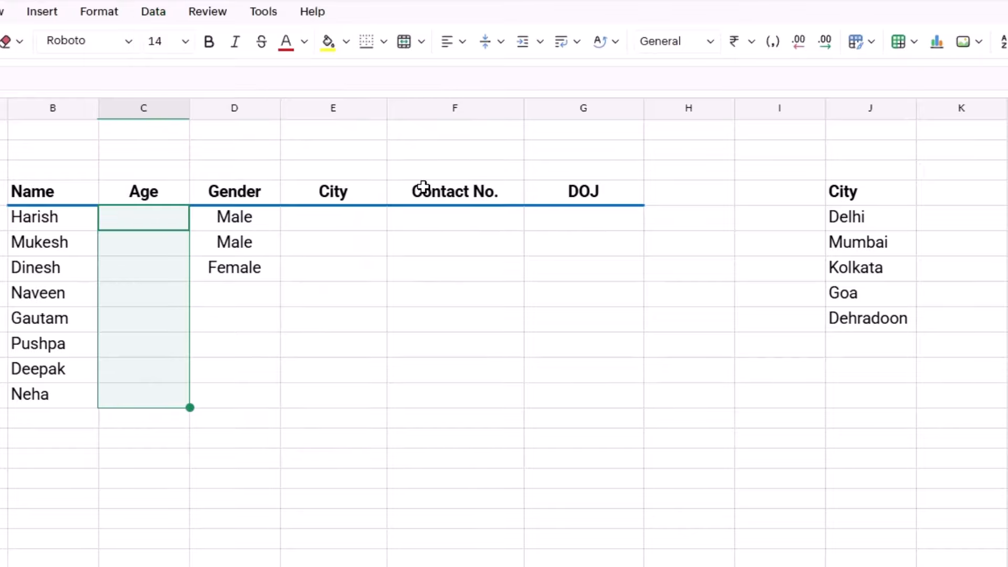
left_click(682, 339)
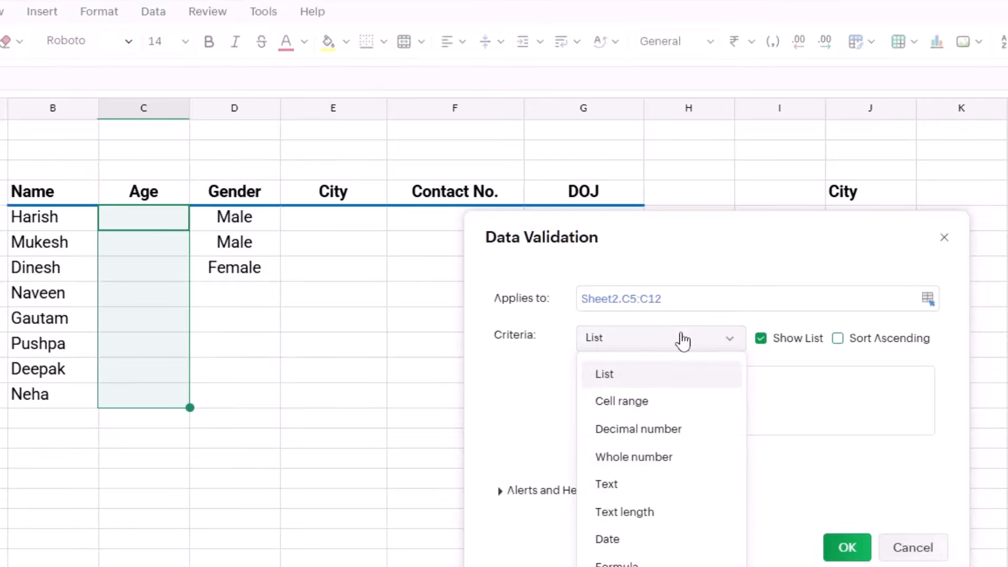
left_click(653, 465)
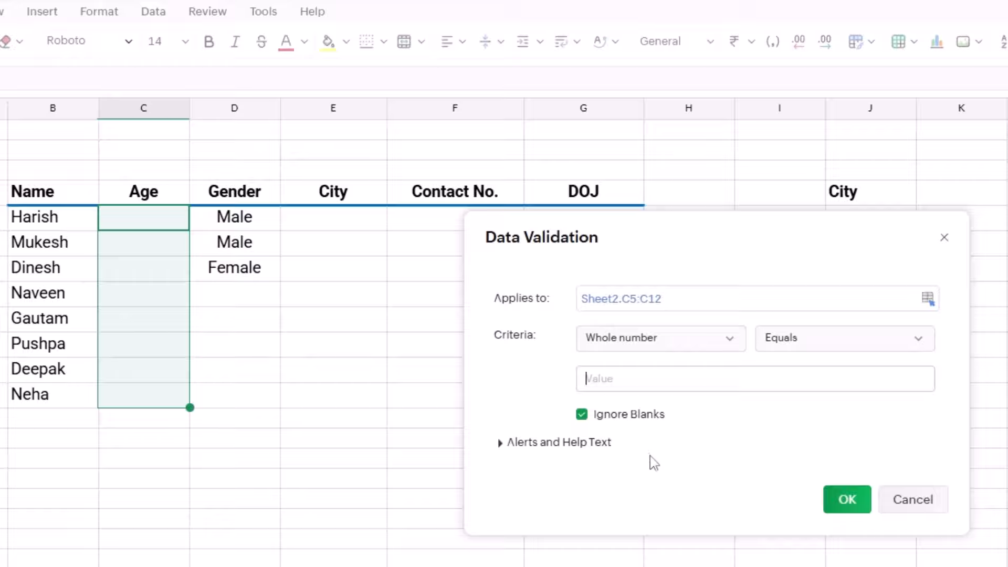
left_click(806, 347)
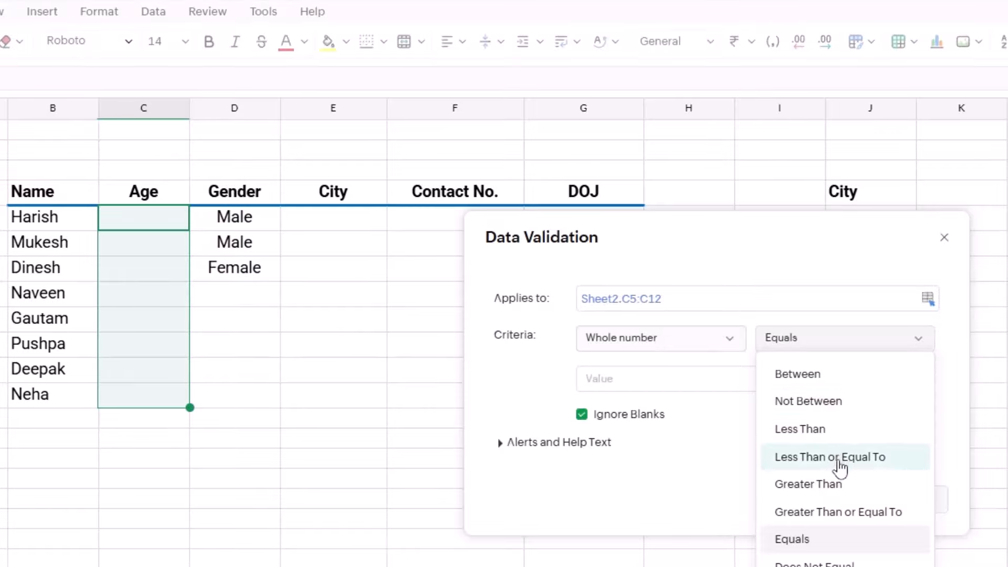
left_click(810, 373)
type("1")
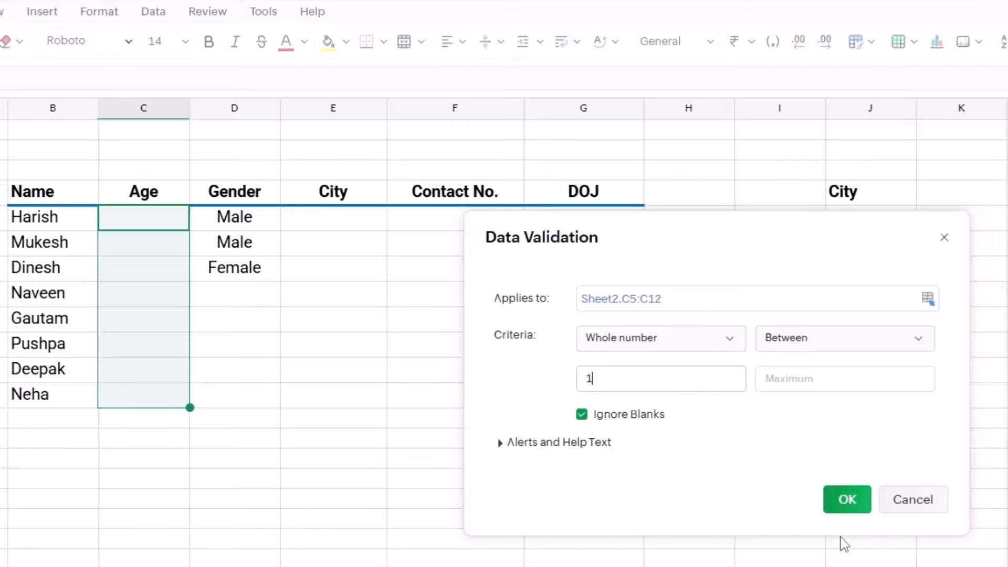
type("8")
left_click(840, 374)
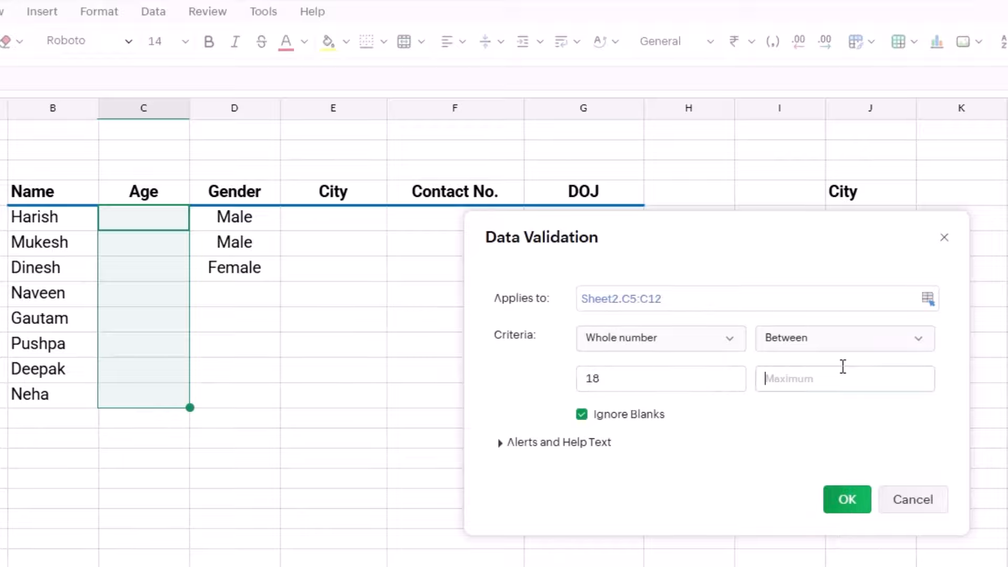
type("35")
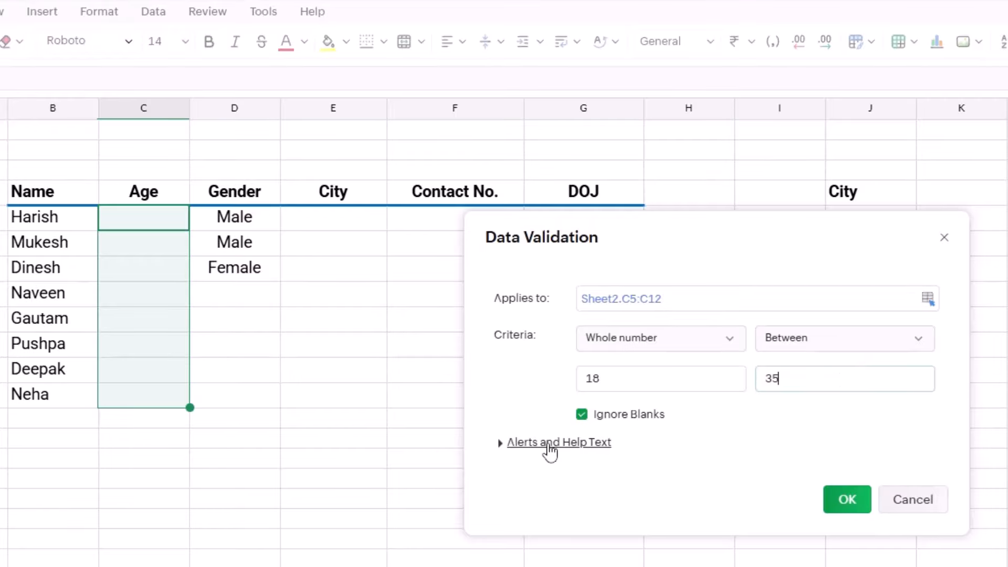
Step: Set the Age rule's error alert to "Please enter age between 18 to 35", turn off its help text, and apply the rule
left_click(503, 446)
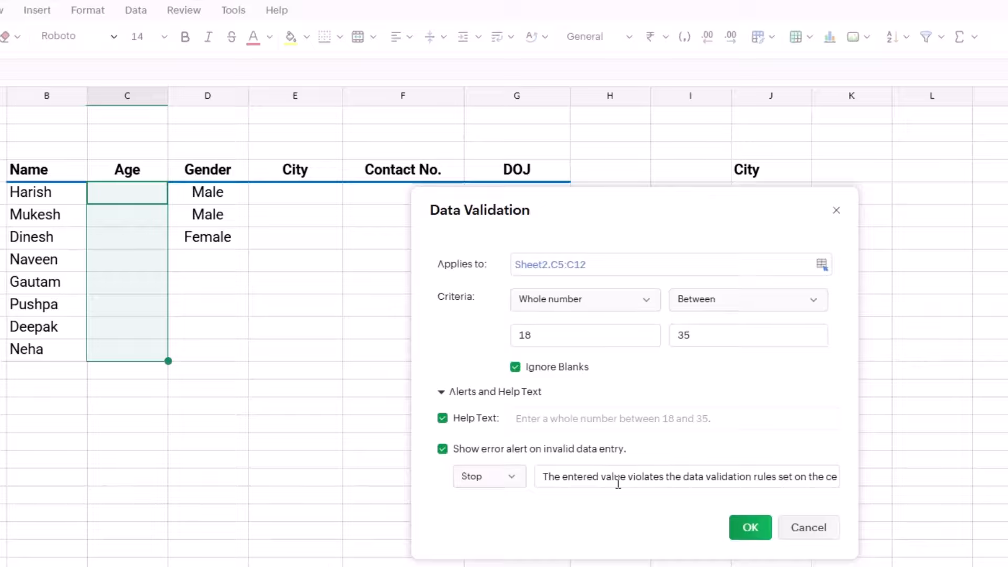
left_click(599, 477)
key("shift+End")
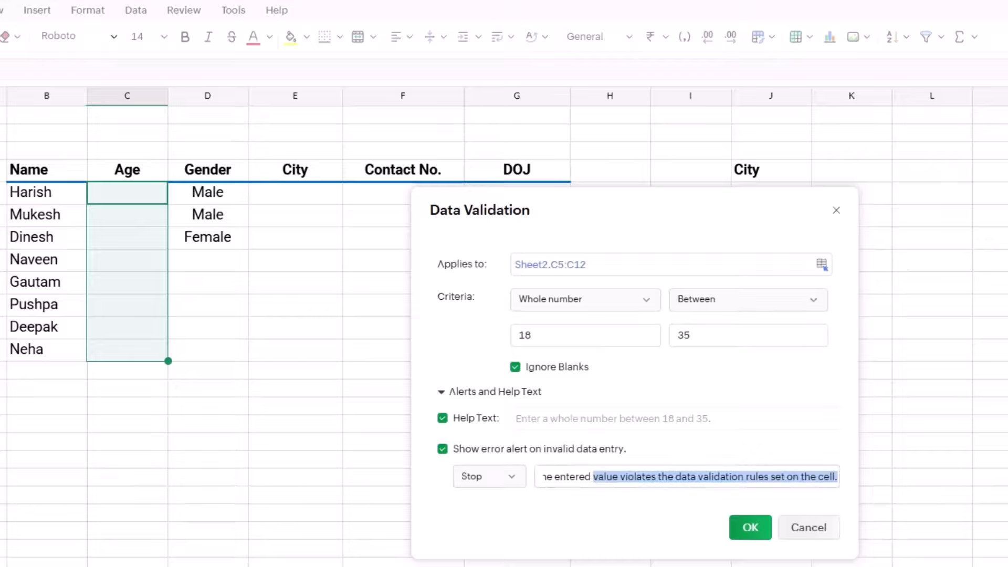
key("BackSpace")
key("BackSpace")
key("BackSpace")
key("BackSpace")
key("BackSpace")
key("BackSpace")
key("BackSpace")
key("BackSpace")
key("BackSpace")
key("BackSpace")
key("BackSpace")
key("BackSpace")
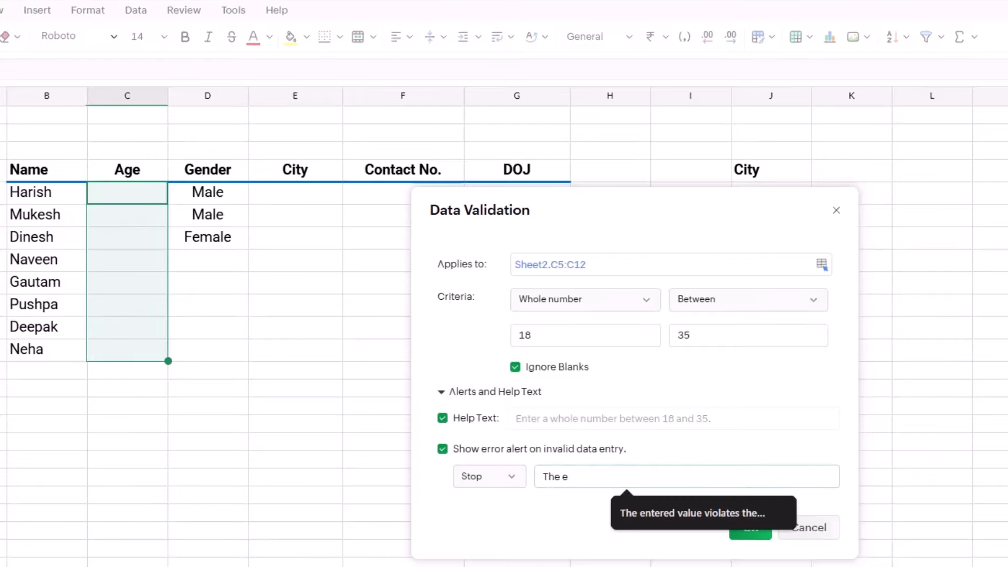
type("Please enter age between 18 to 35")
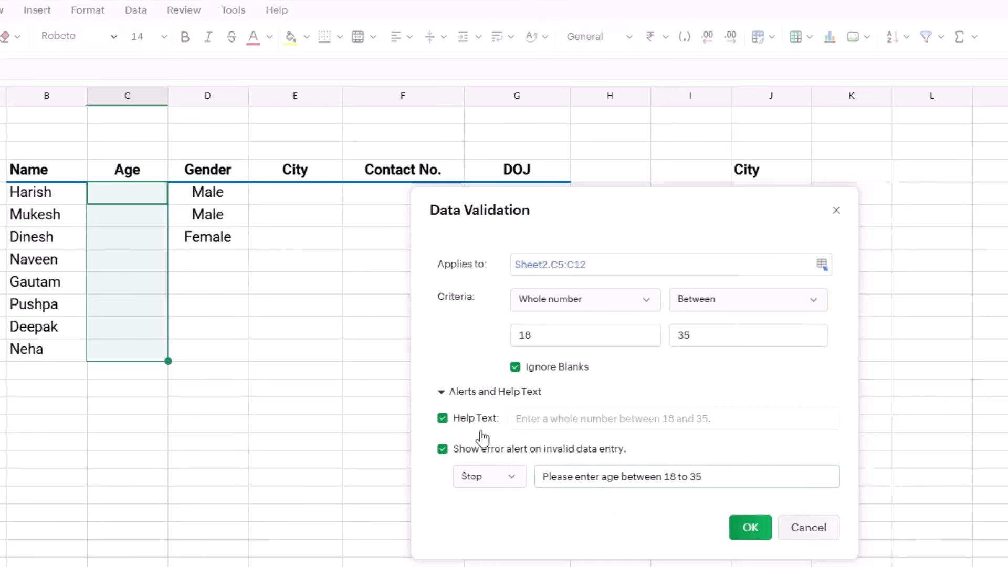
left_click(442, 418)
left_click(736, 526)
Step: Enter the age 18 in cell C6
left_click(108, 209)
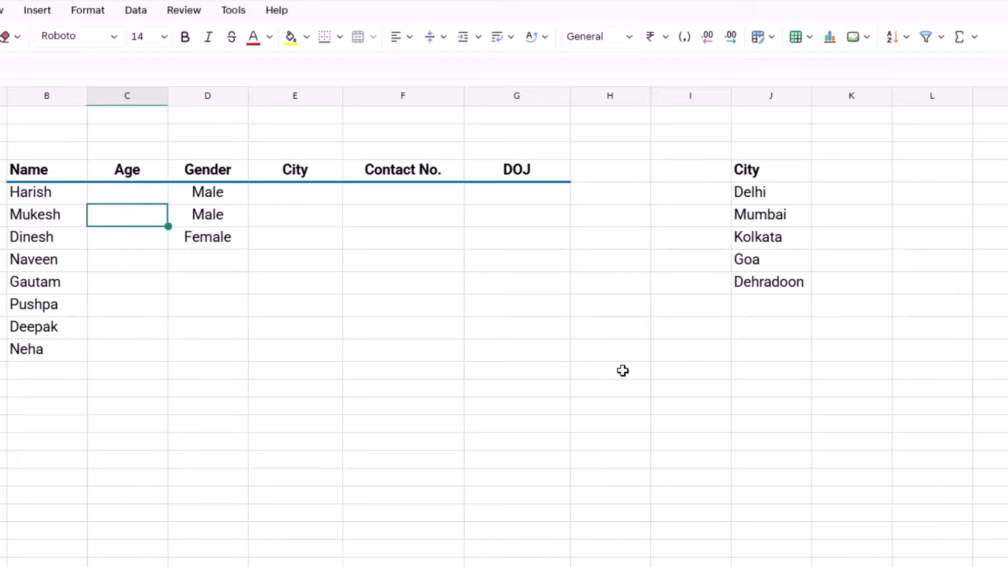
type("18")
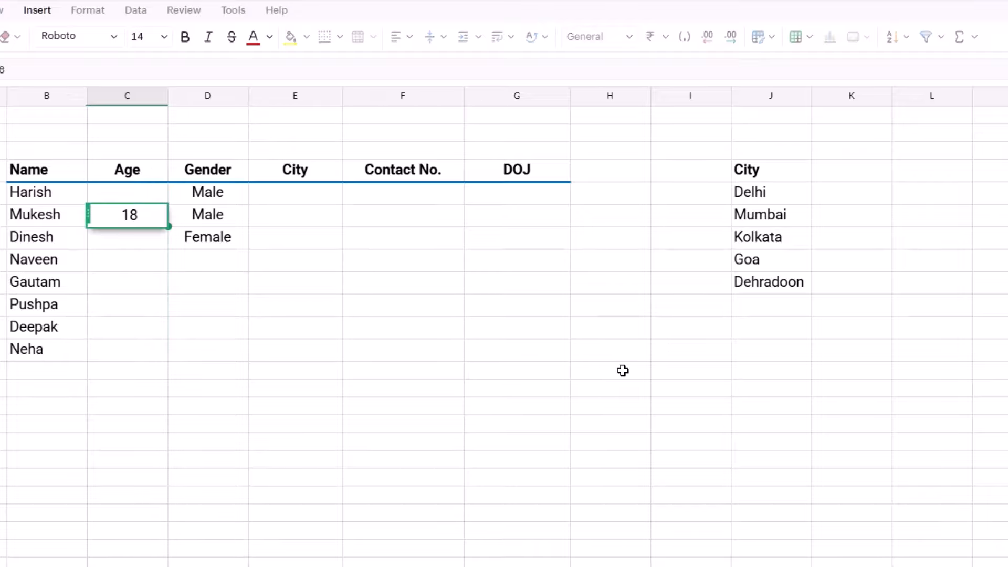
key("Return")
Step: Try the age 17 in cell C5, and correct the entry to 18
key("Up")
key("Up")
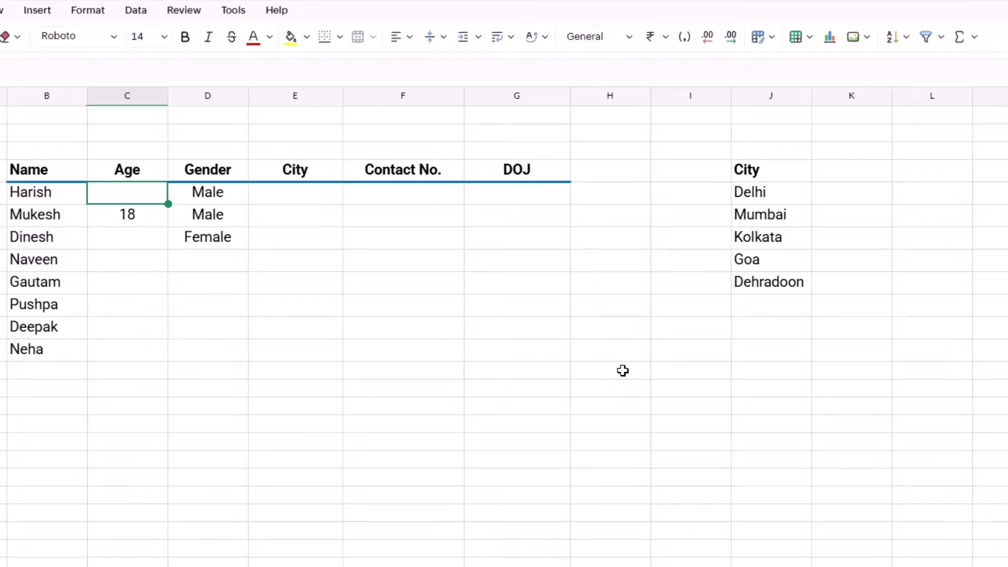
type("17")
key("Return")
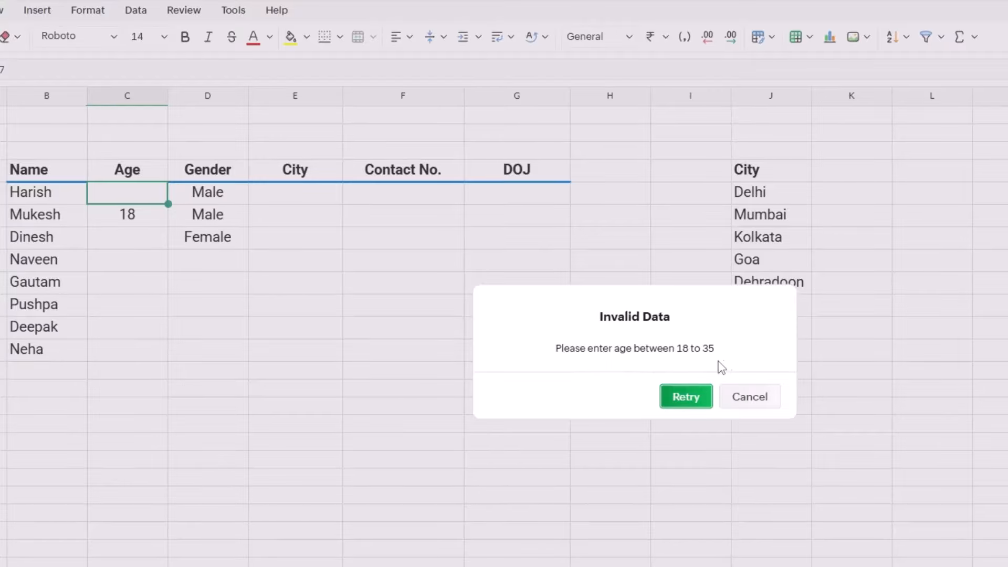
left_click(692, 402)
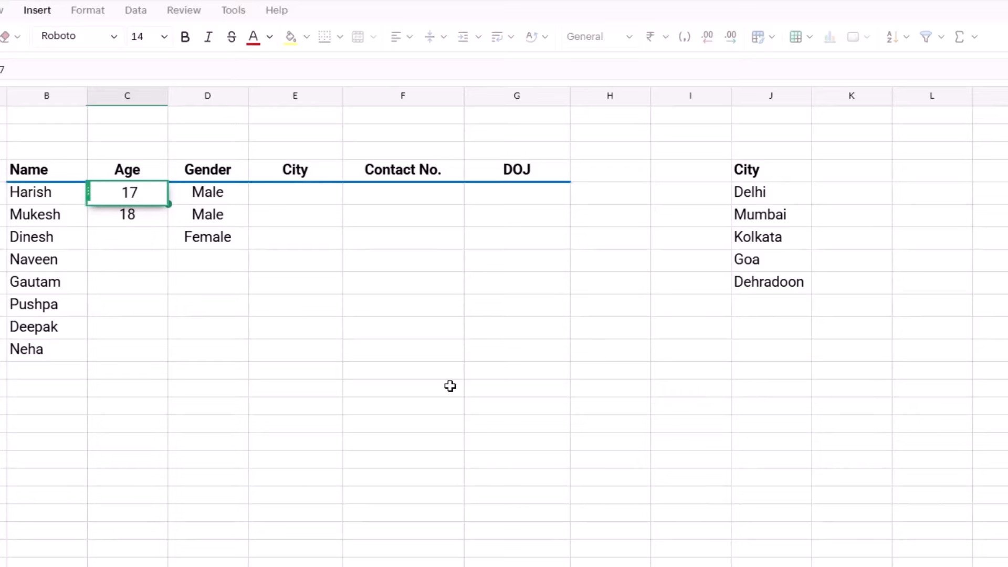
key("BackSpace")
type("8")
key("Return")
Step: Enter the ages 20, 34 and 35 in cells C7, C8 and C9
key("Return")
type("2")
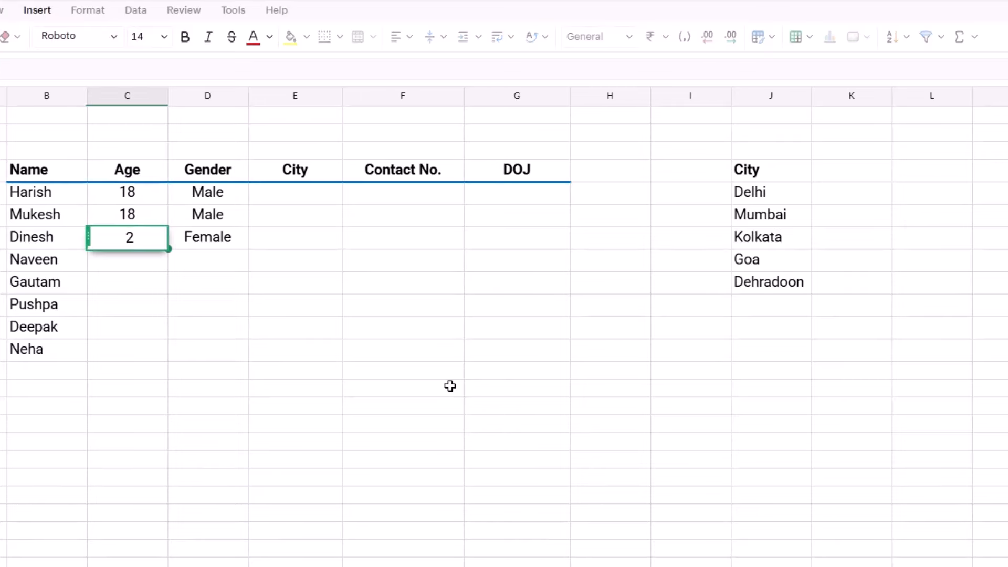
type("0")
key("Return")
type("34")
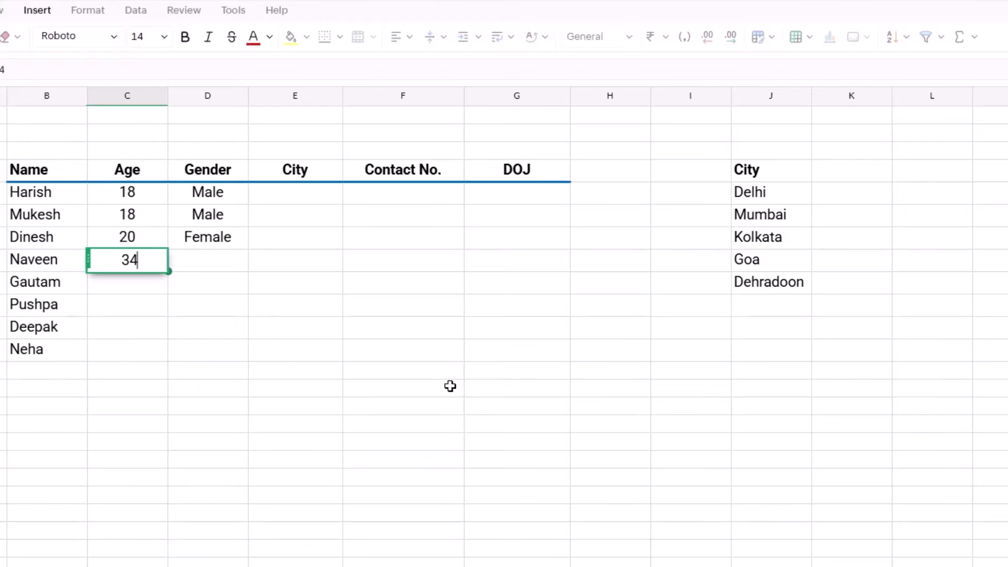
key("Return")
type("35")
key("Return")
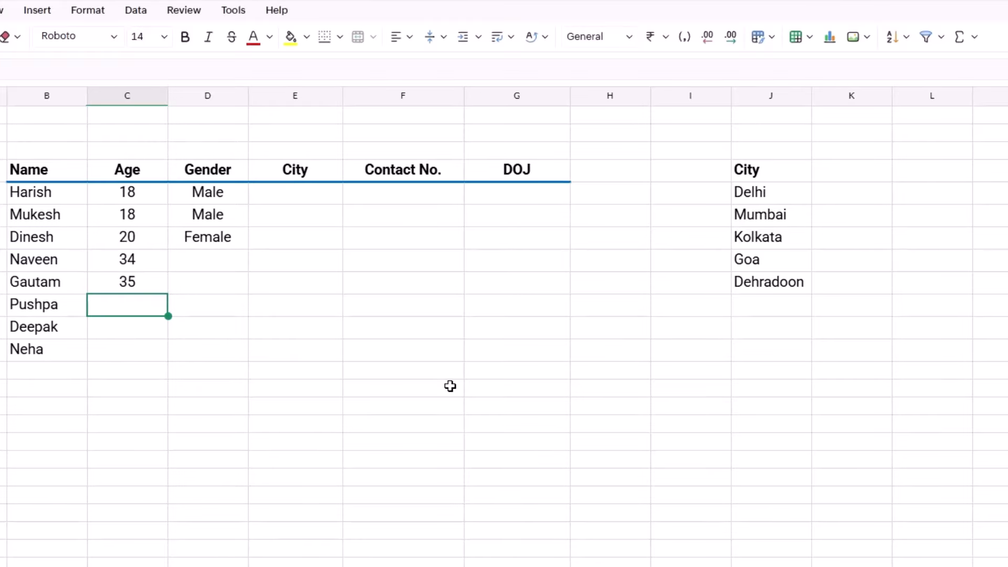
Step: Try the age 36 in cell C10, and discard the entry
type("36")
key("Return")
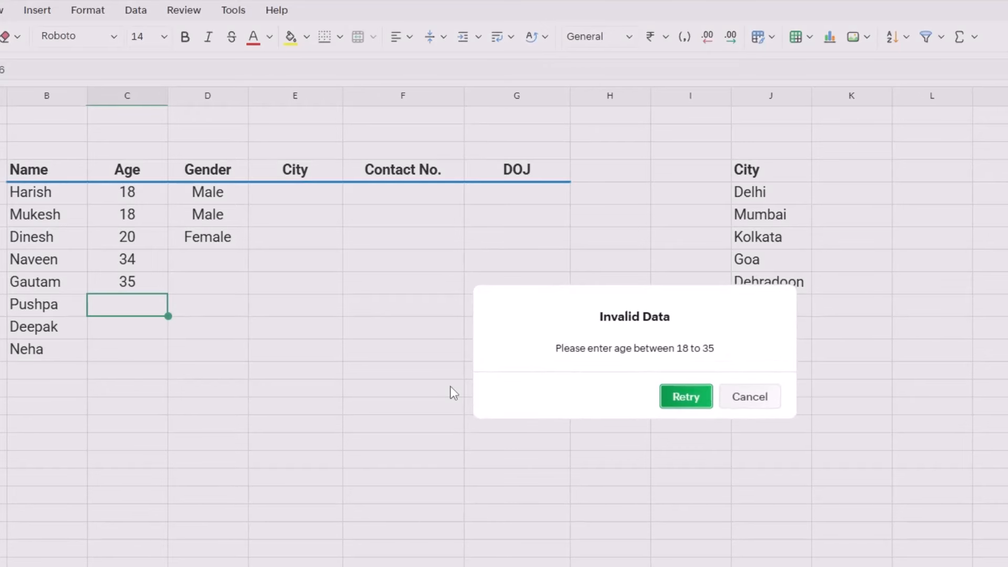
left_click(686, 397)
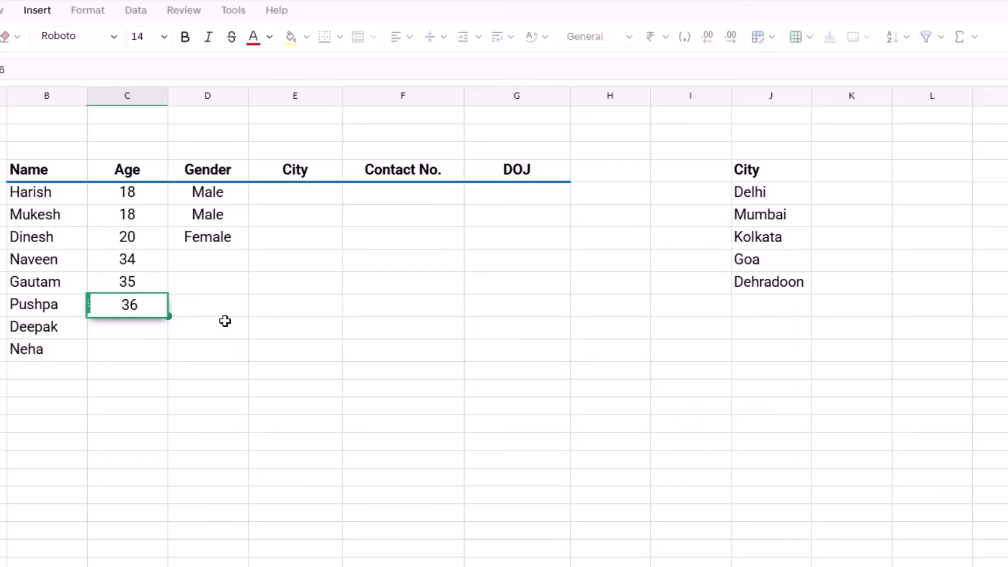
key("Escape")
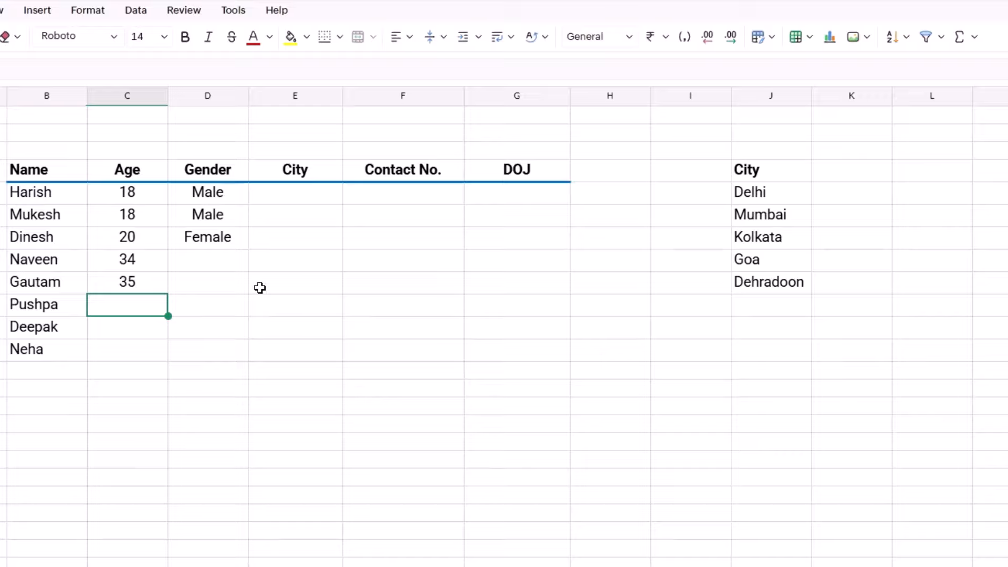
left_click(317, 194)
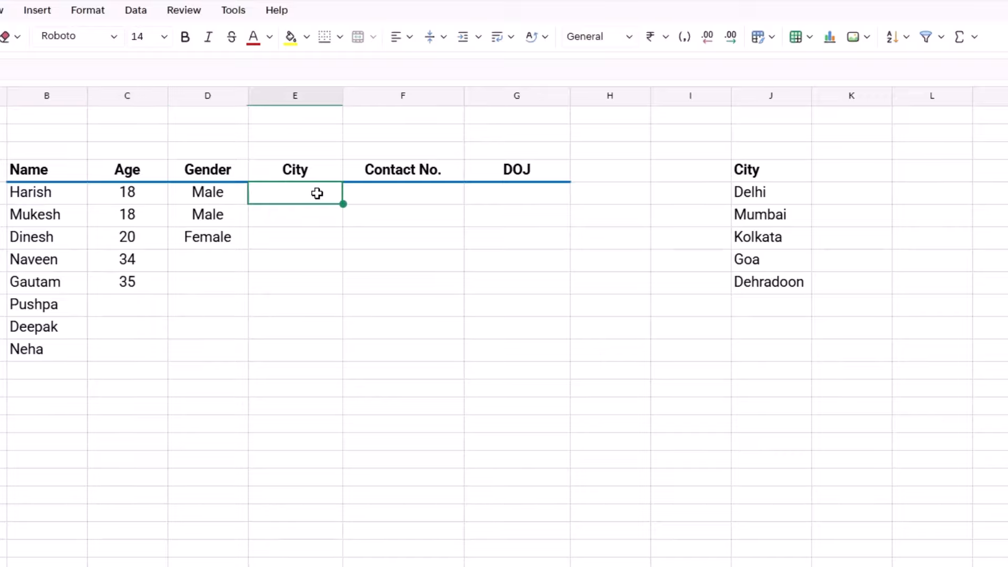
left_click(216, 192)
left_click(216, 216)
left_click(219, 238)
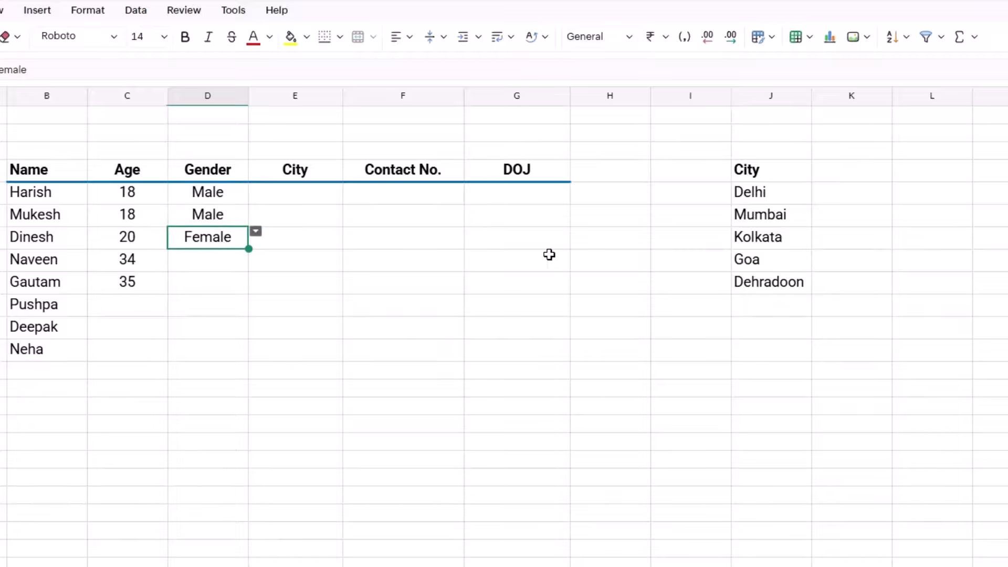
left_click_drag(767, 196, 786, 294)
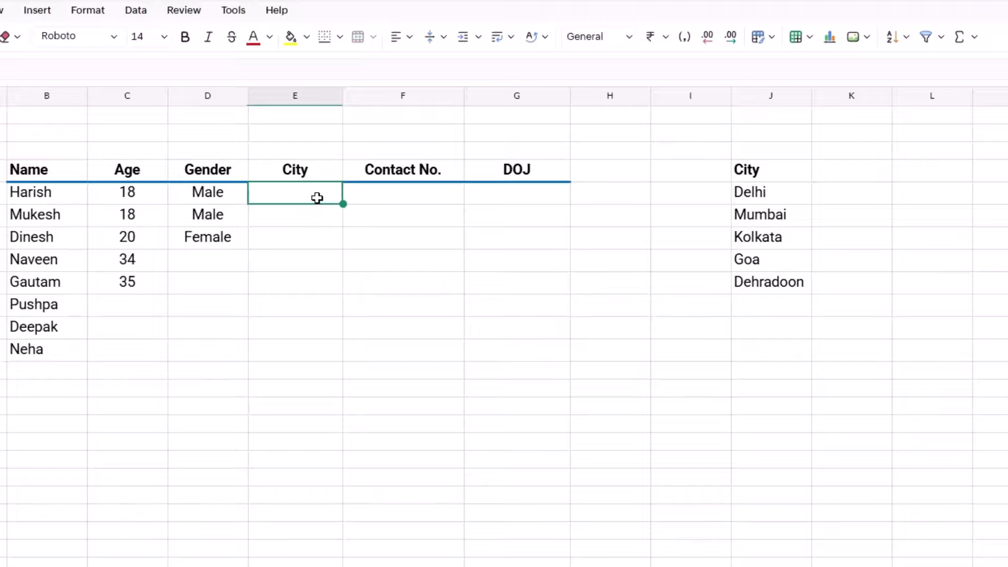
Step: Set up a list validation for the City cells E5:E12, using the cities copied from J5:J9 as the allowed values
left_click_drag(316, 198, 304, 349)
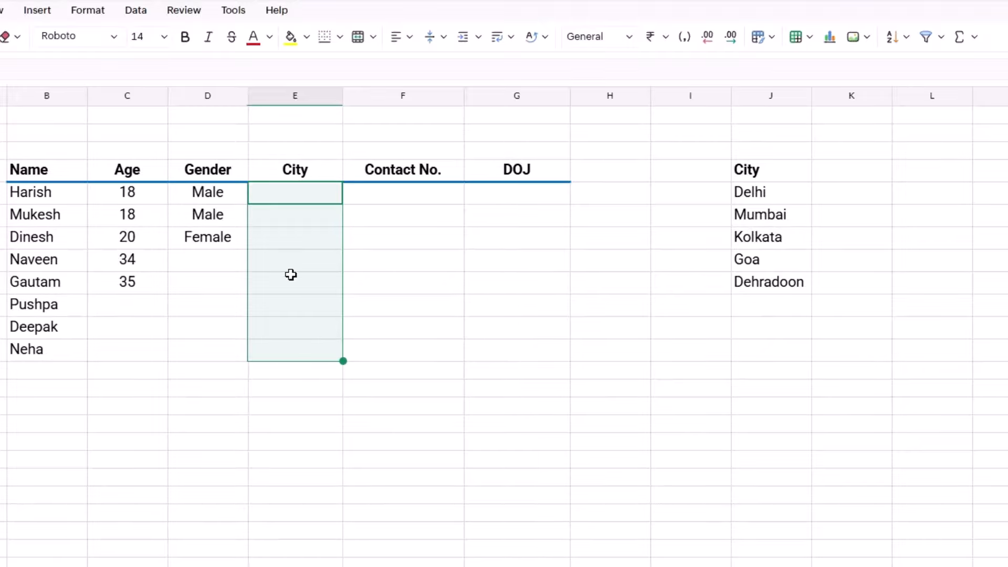
left_click(133, 11)
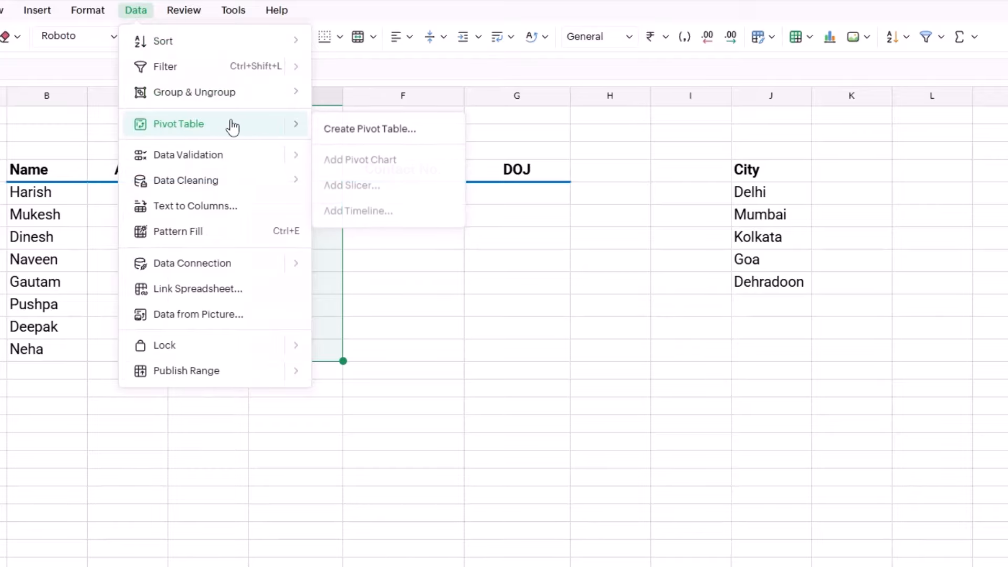
mouse_move(241, 153)
left_click(338, 160)
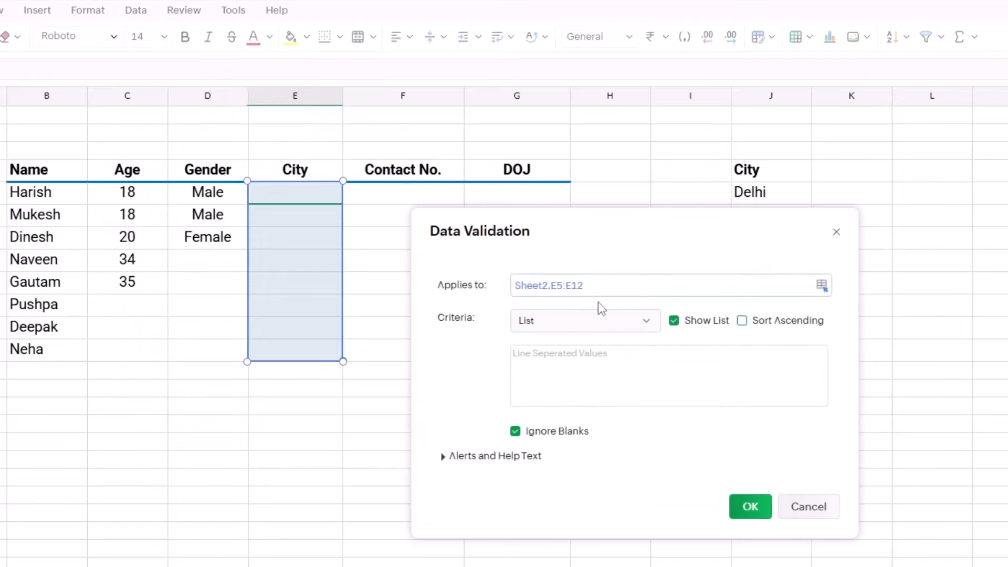
left_click(594, 354)
left_click_drag(663, 220, 496, 157)
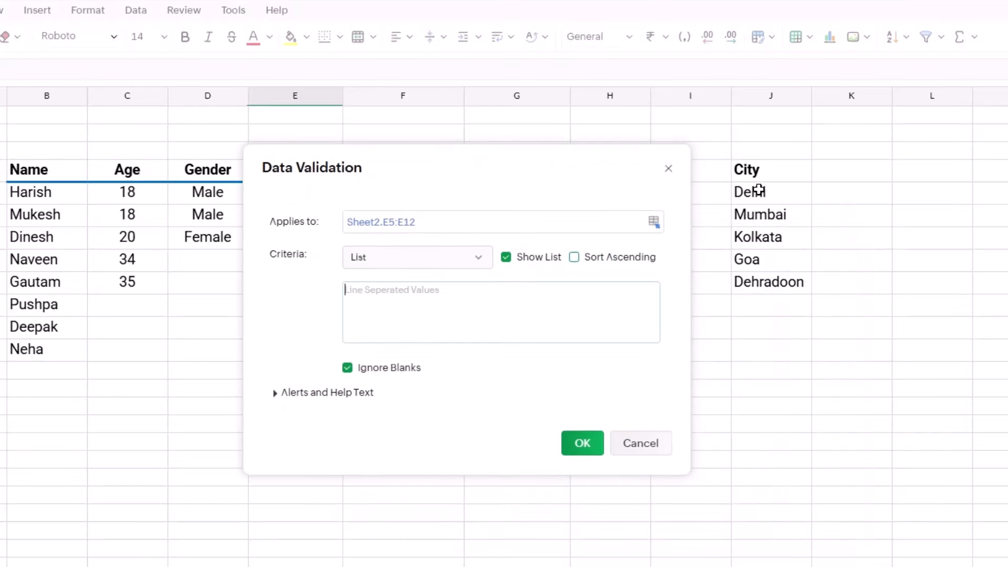
left_click_drag(758, 189, 764, 278)
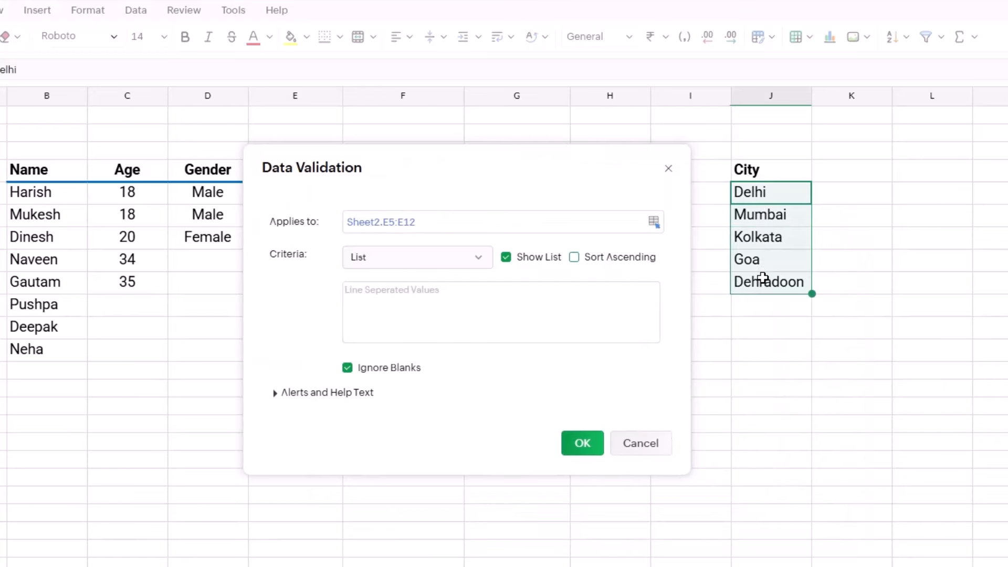
key("ctrl+c")
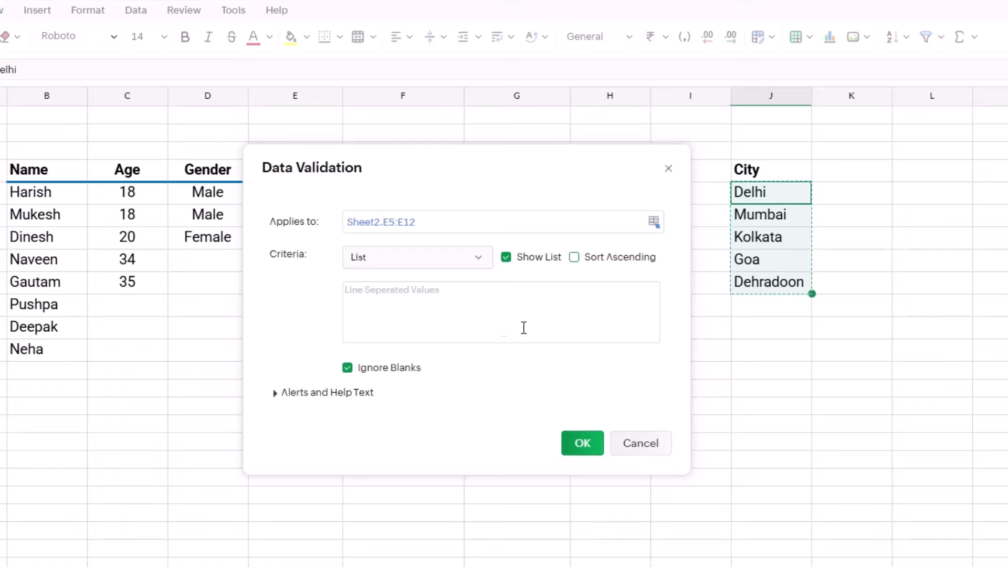
left_click(409, 293)
key("ctrl+v")
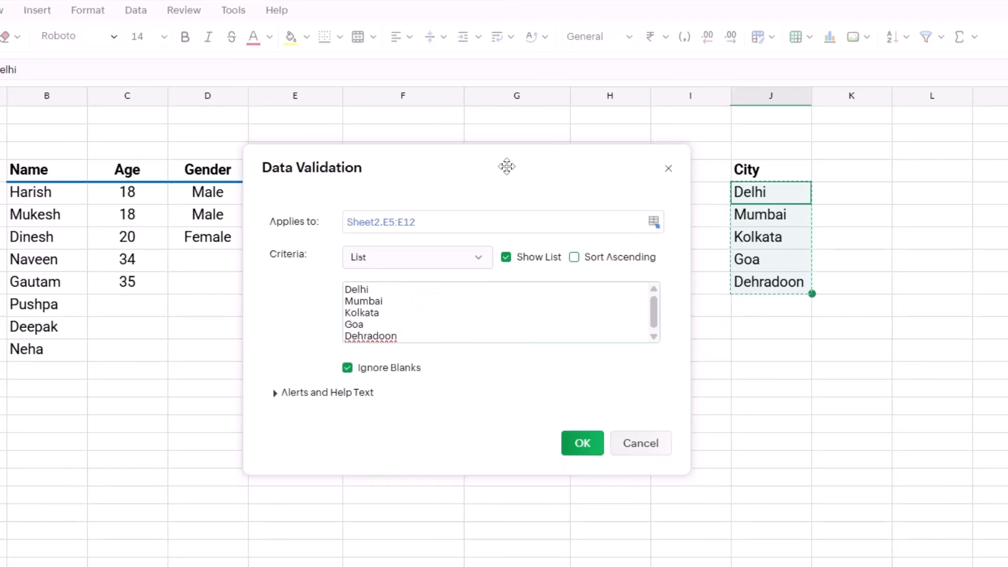
Step: Turn off the City rule's help text and apply the rule
left_click_drag(506, 166, 843, 149)
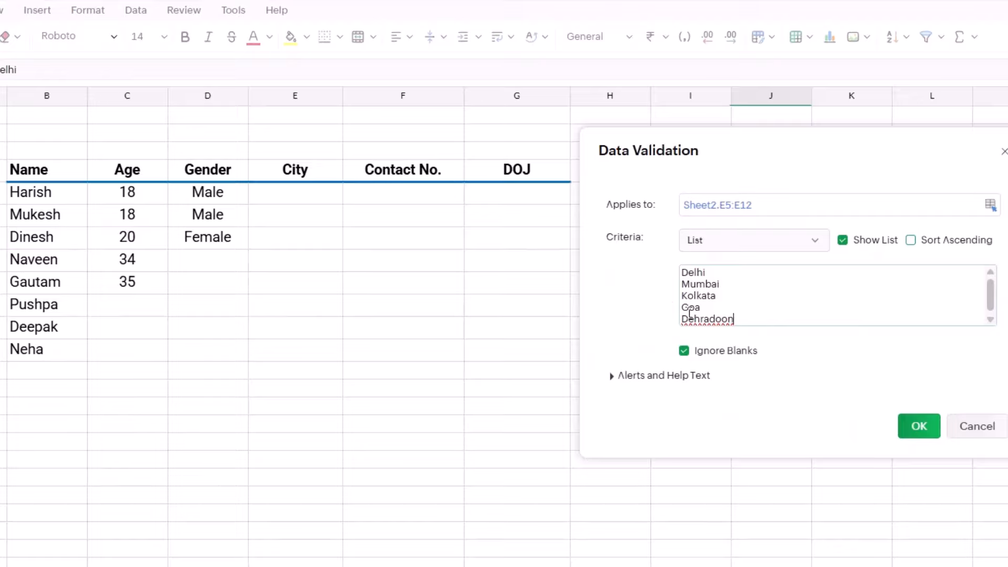
left_click(611, 376)
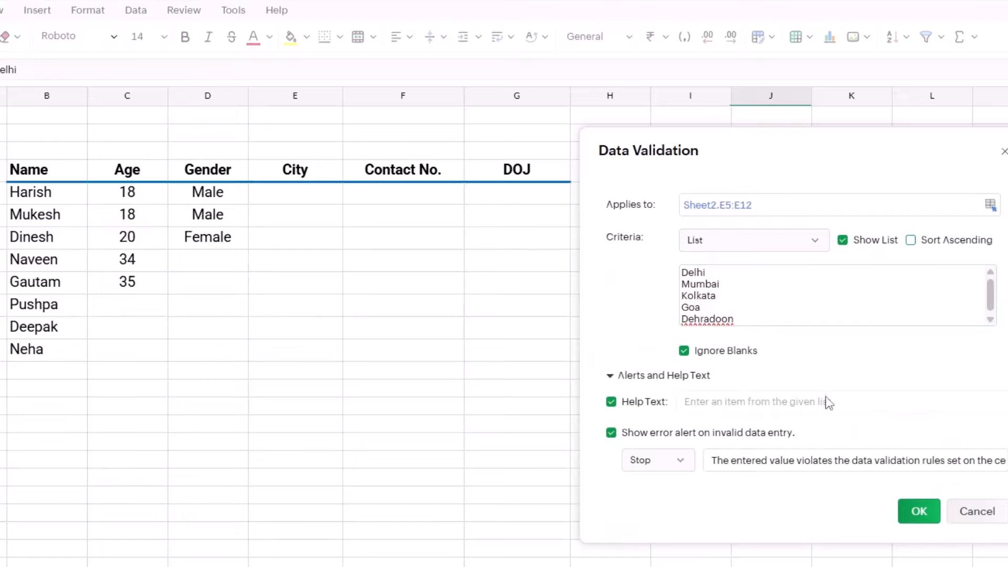
left_click(611, 402)
left_click(919, 511)
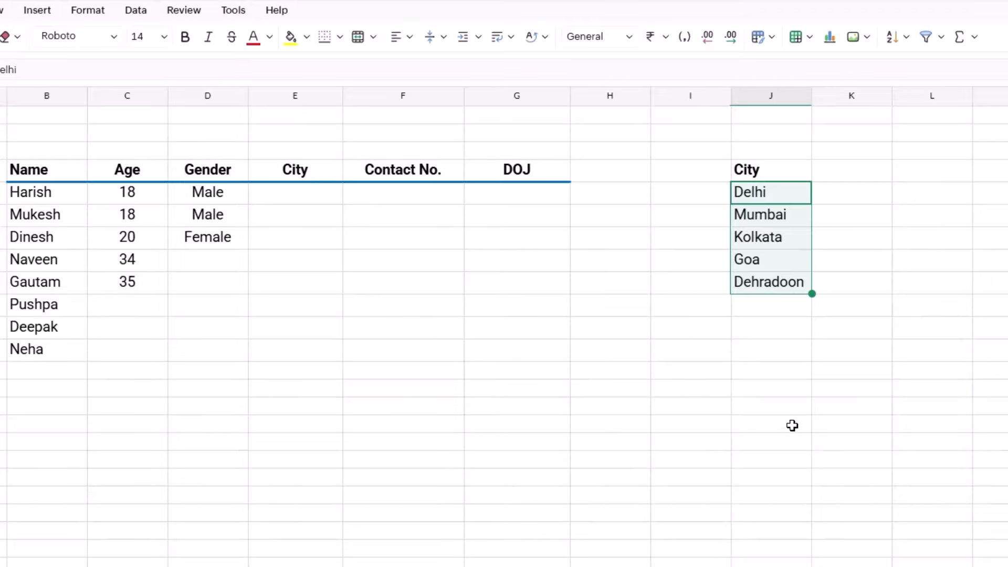
Step: Choose Mumbai from the validation list as the city in cell E5
left_click(297, 199)
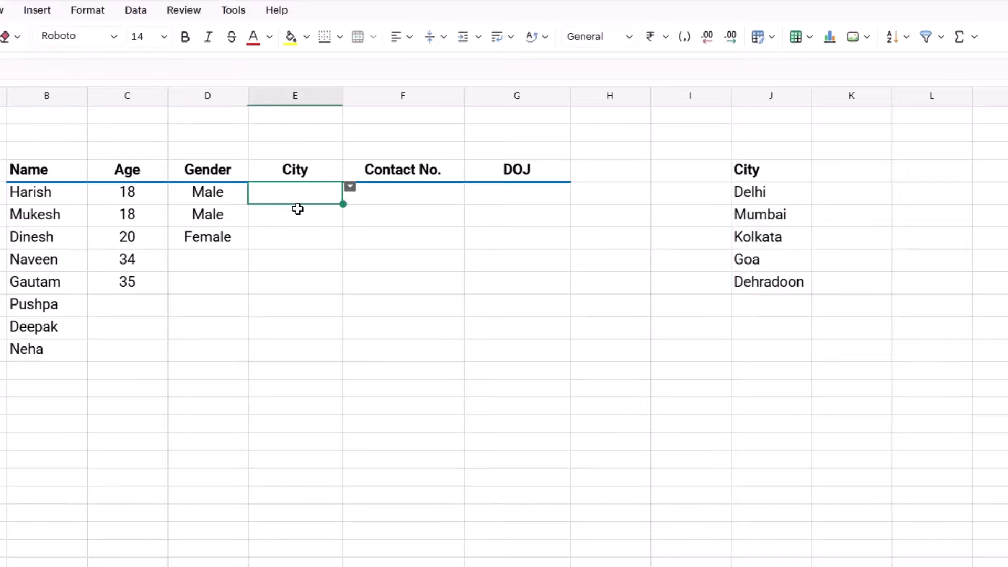
left_click(350, 189)
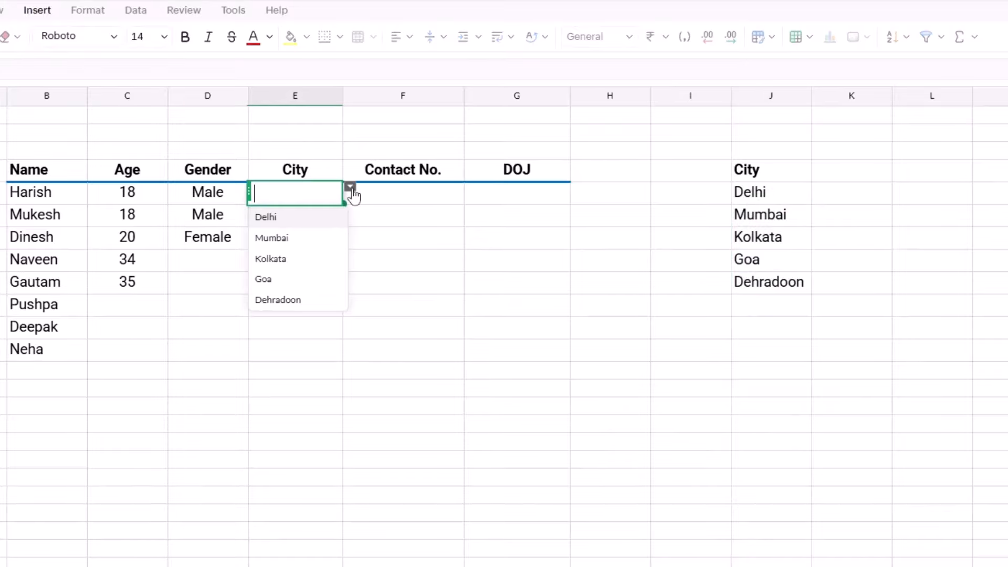
left_click(302, 238)
Step: Enter Dehradoon in cell E6 and Goa in cell E7, using the suggestions from the validation list
left_click(299, 219)
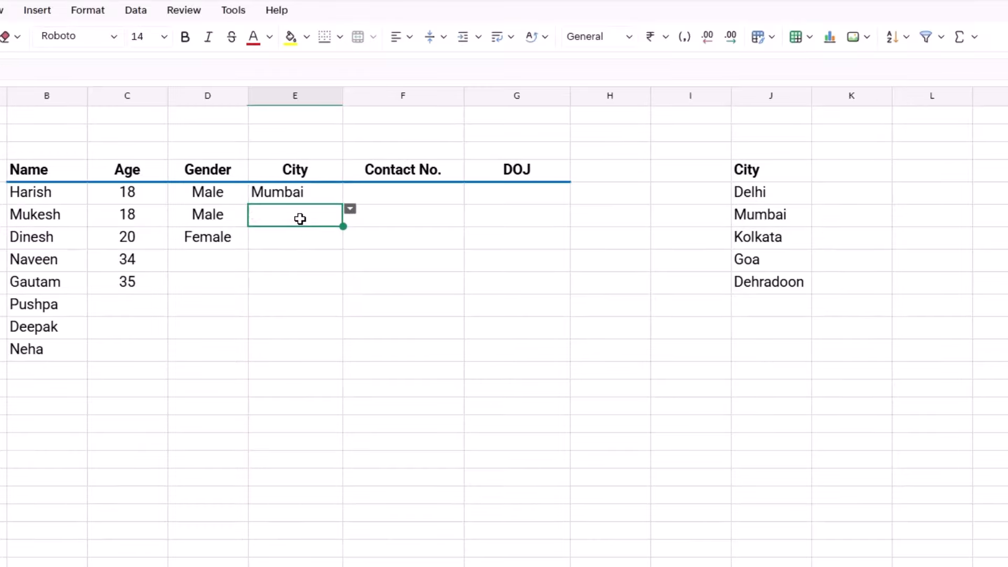
type("d")
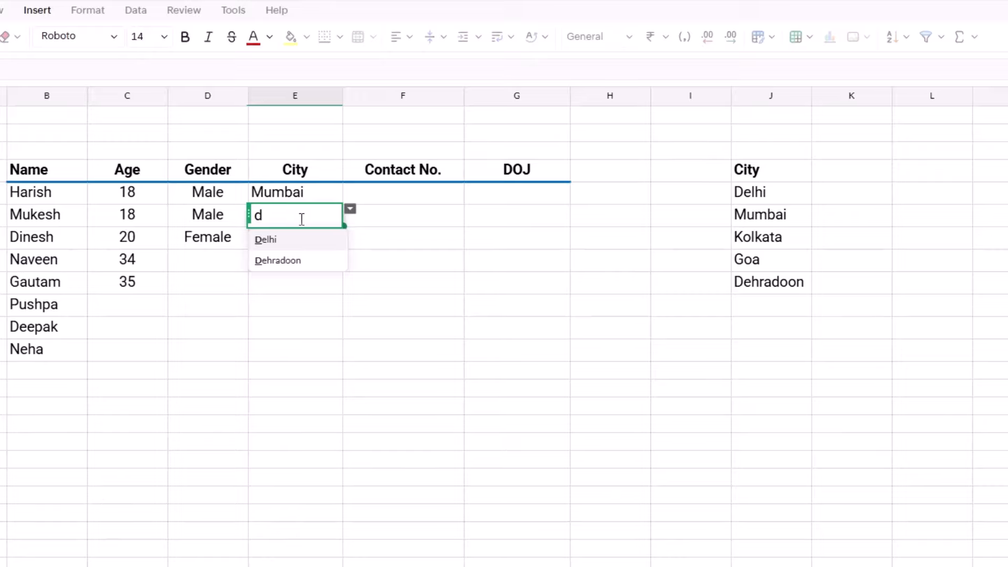
key("Down")
key("Return")
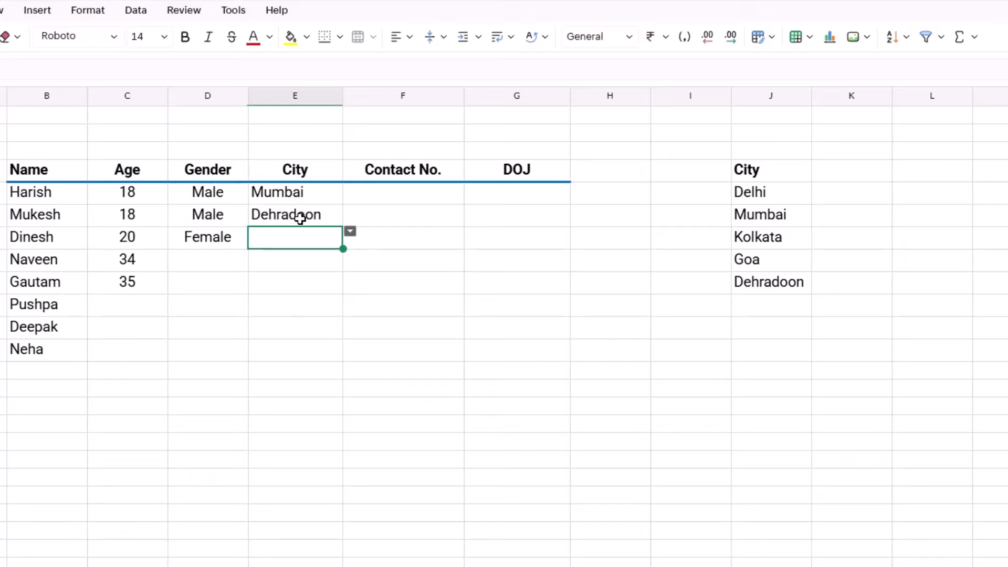
type("g")
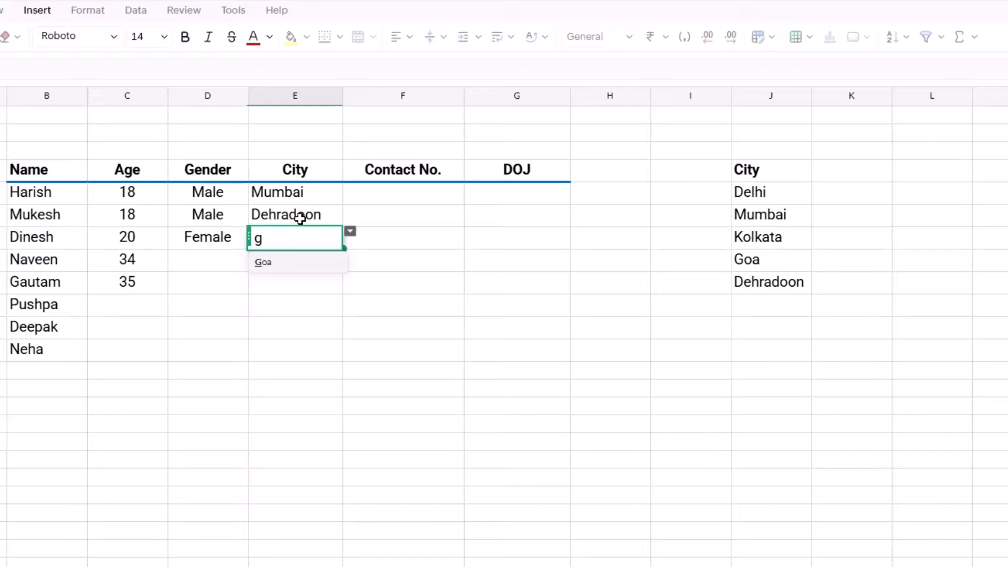
key("Return")
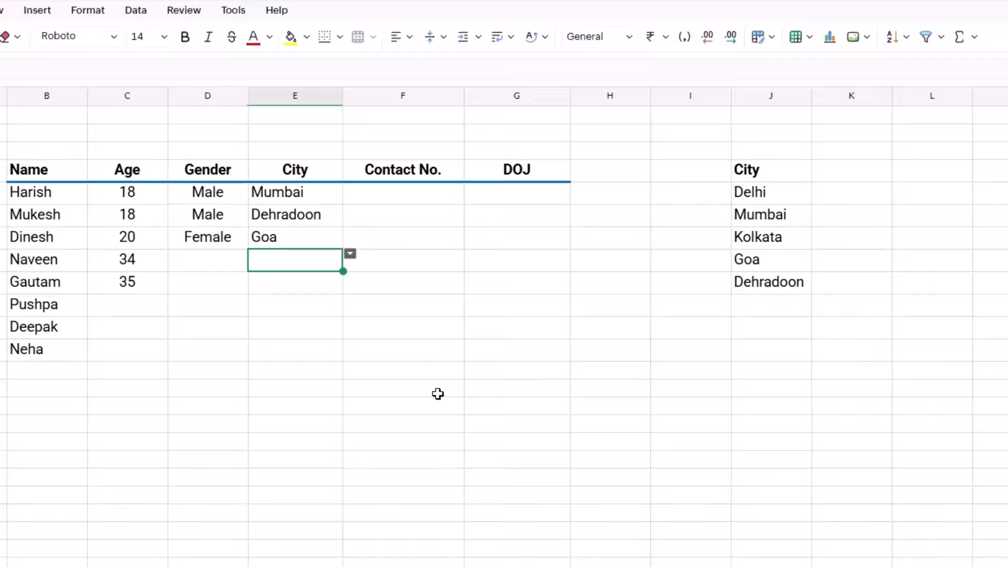
Step: Select the Contact No. cells F5:F12
left_click(414, 197)
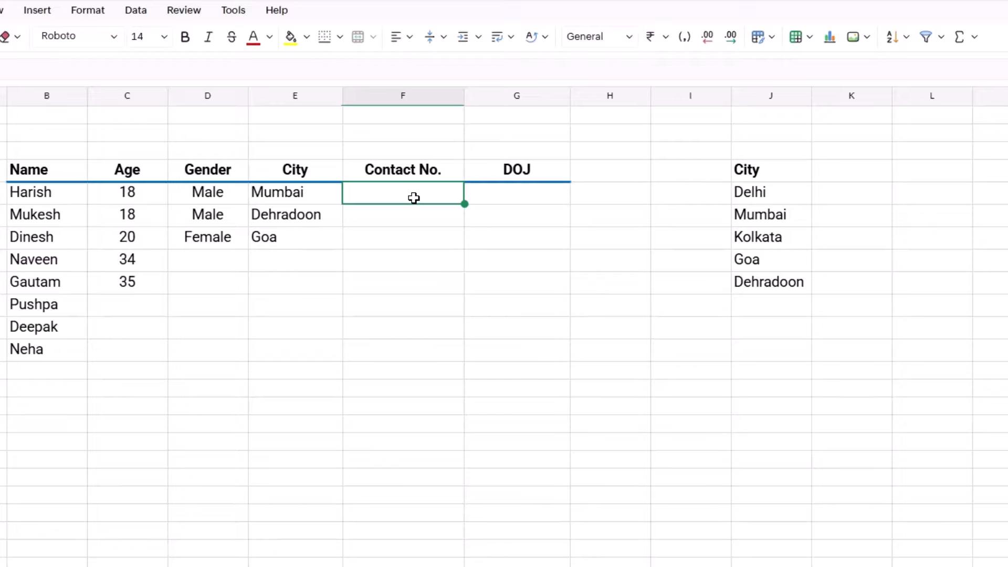
left_click_drag(414, 197, 416, 346)
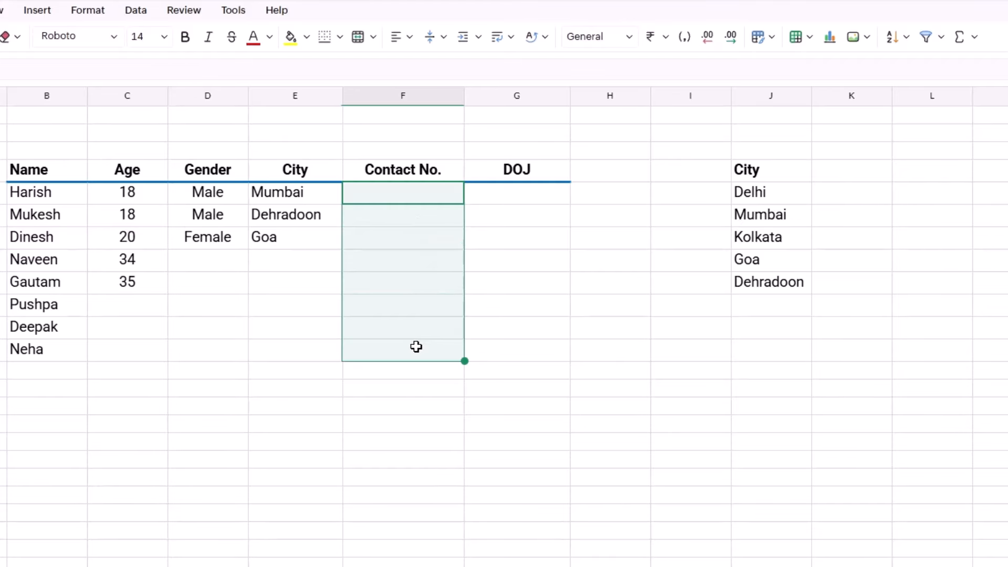
left_click(136, 10)
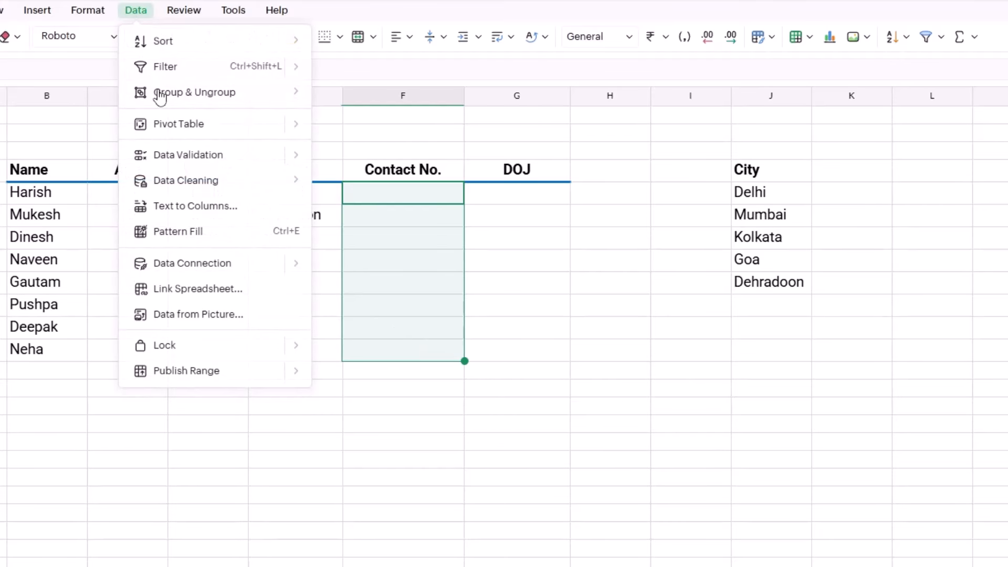
mouse_move(196, 156)
left_click(369, 160)
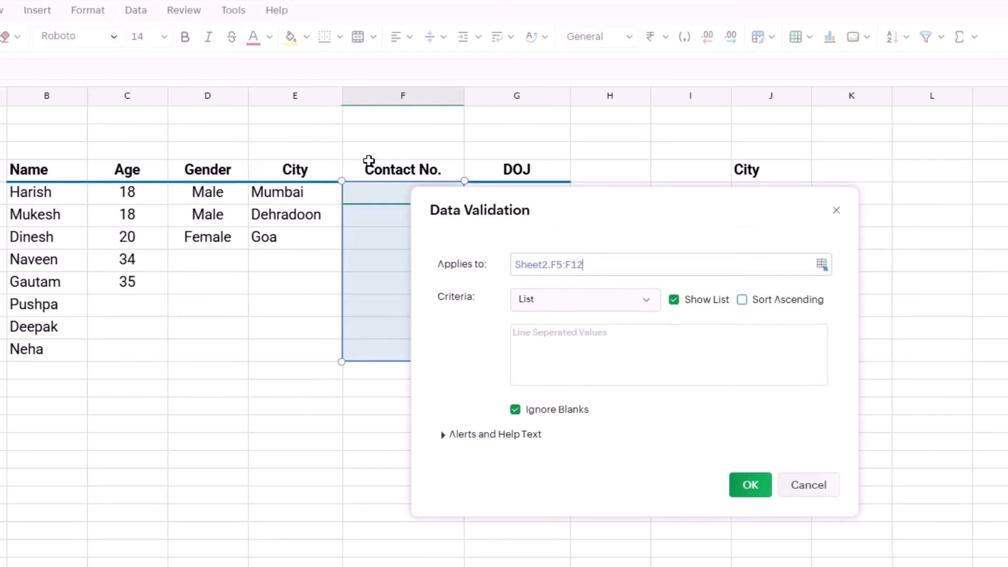
left_click(586, 303)
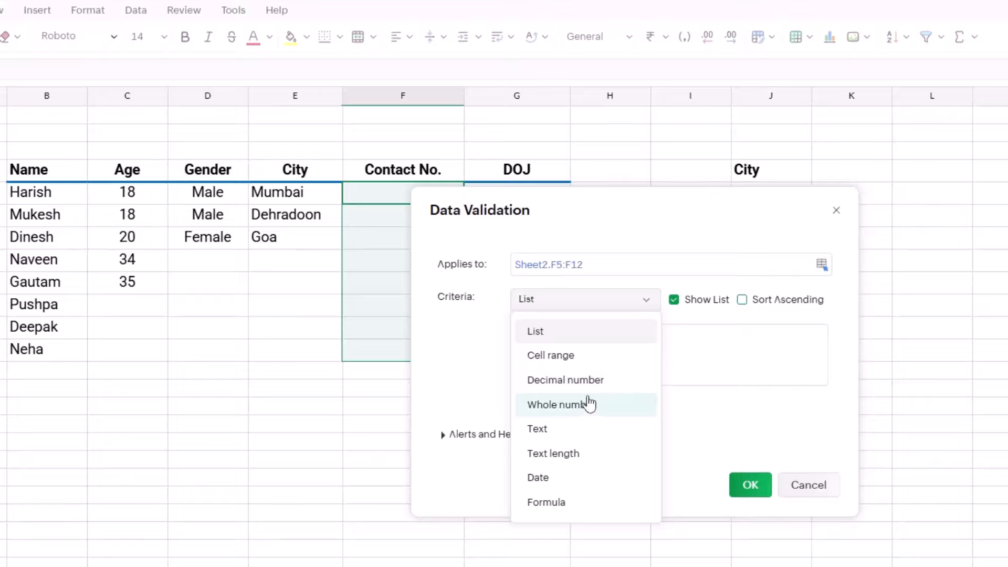
left_click(577, 483)
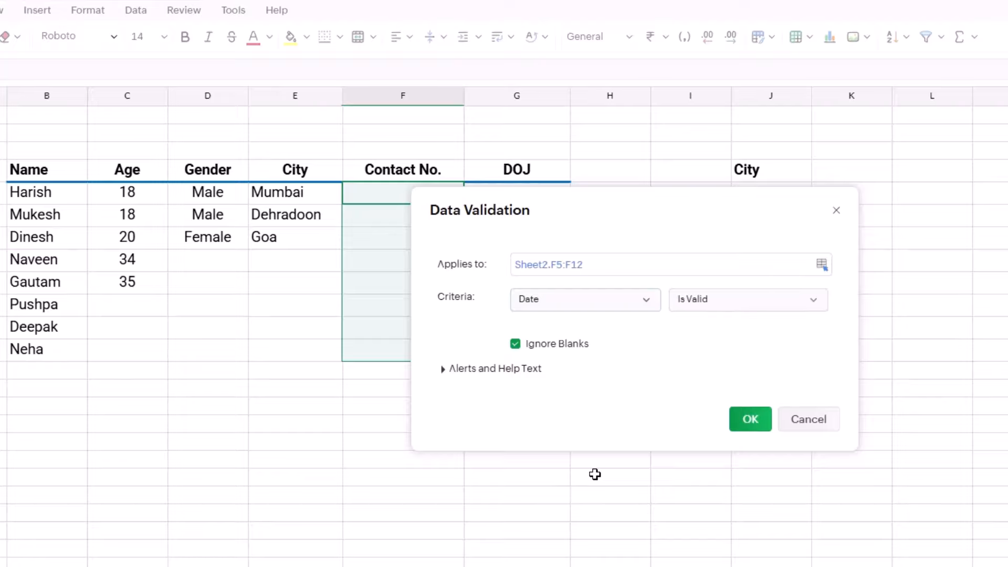
left_click(741, 310)
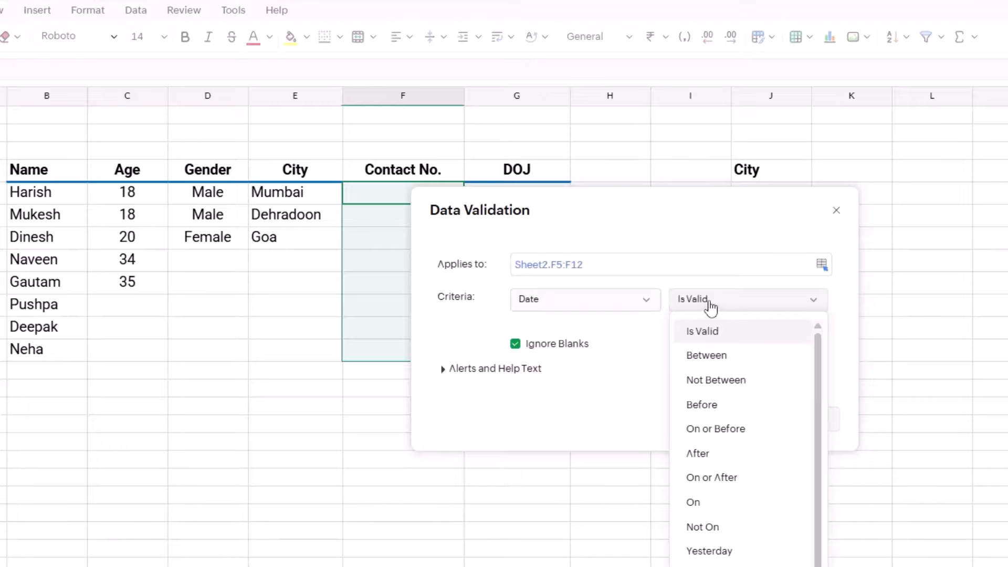
left_click(643, 332)
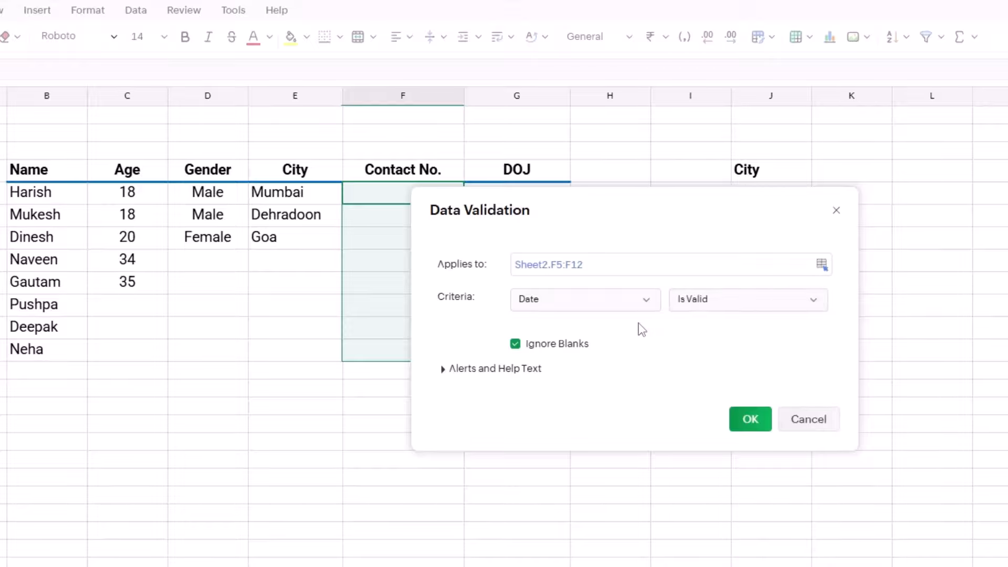
left_click(805, 420)
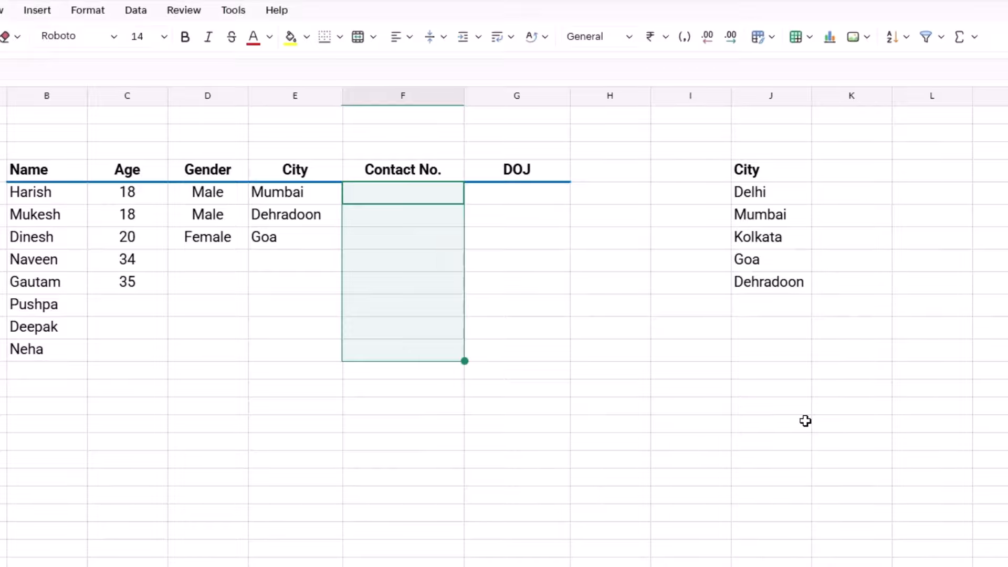
Step: Apply a data validation rule to Contact No. cells F5:F12 requiring a text length equal to 10, with help text and the Stop error alert on
left_click(135, 10)
left_click(202, 156)
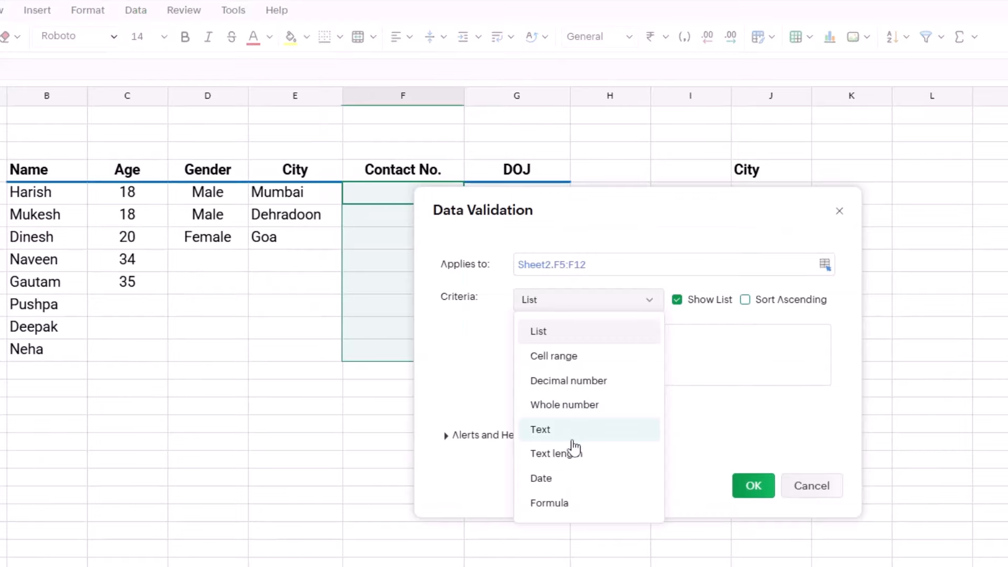
left_click(586, 454)
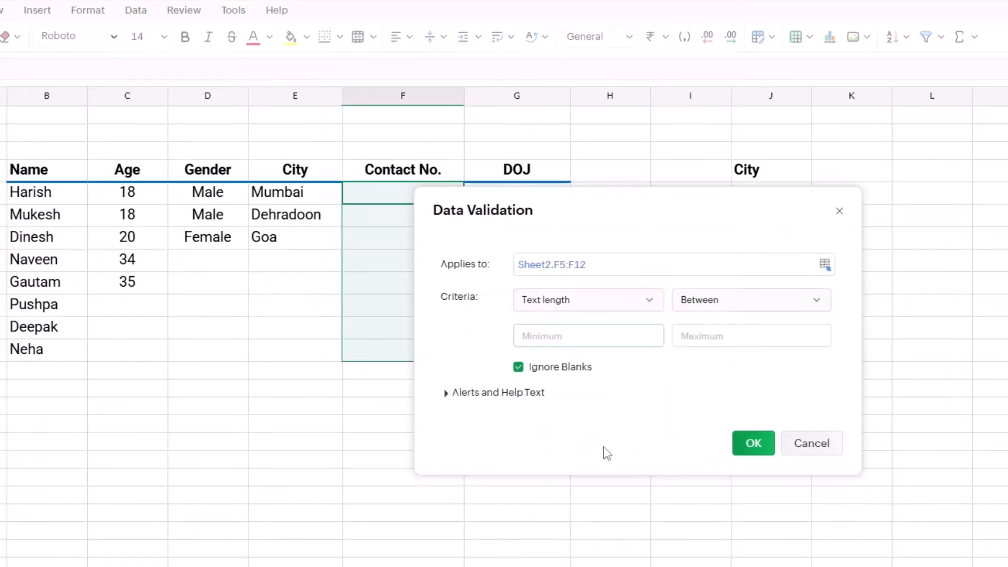
left_click(751, 304)
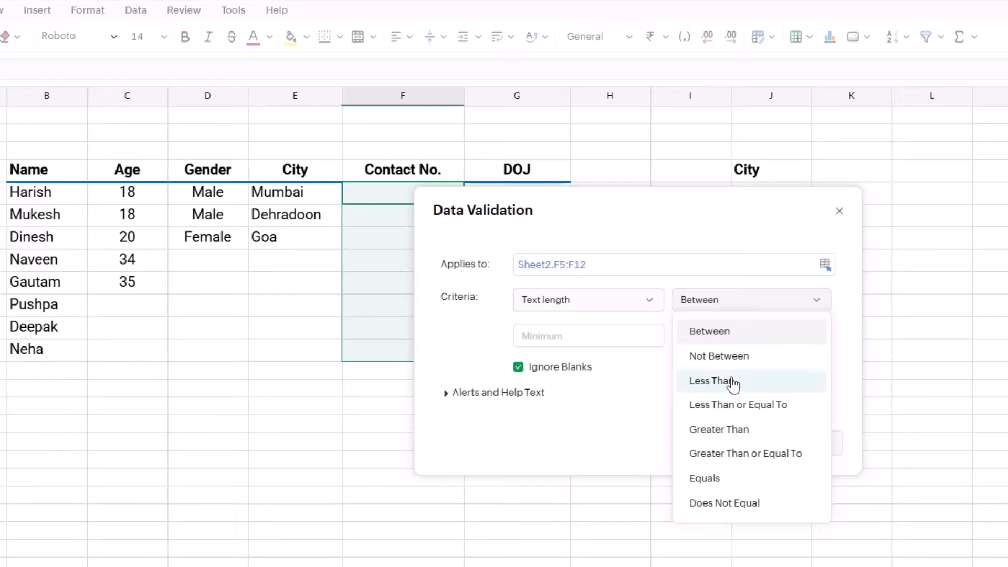
left_click(714, 478)
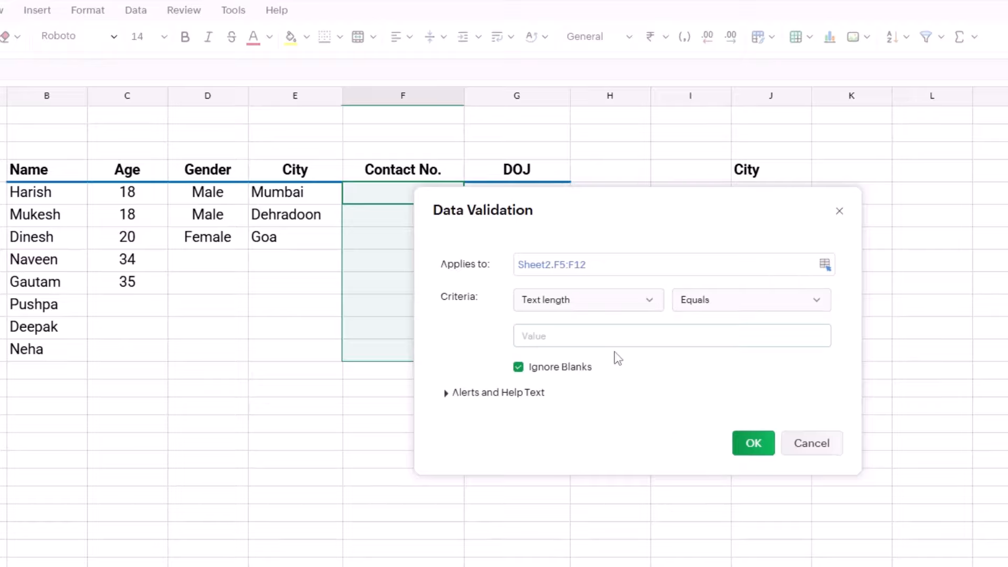
type("10")
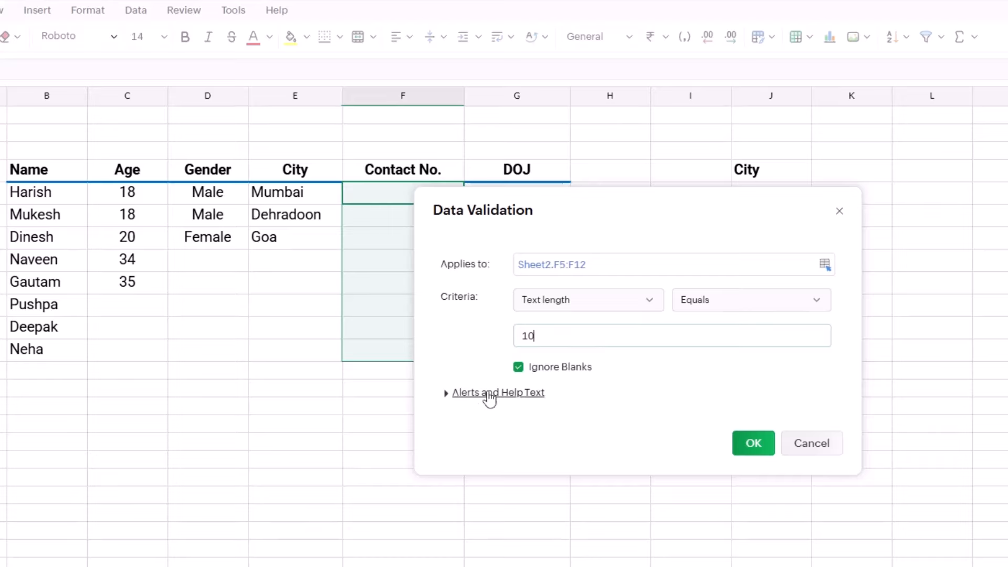
left_click(447, 393)
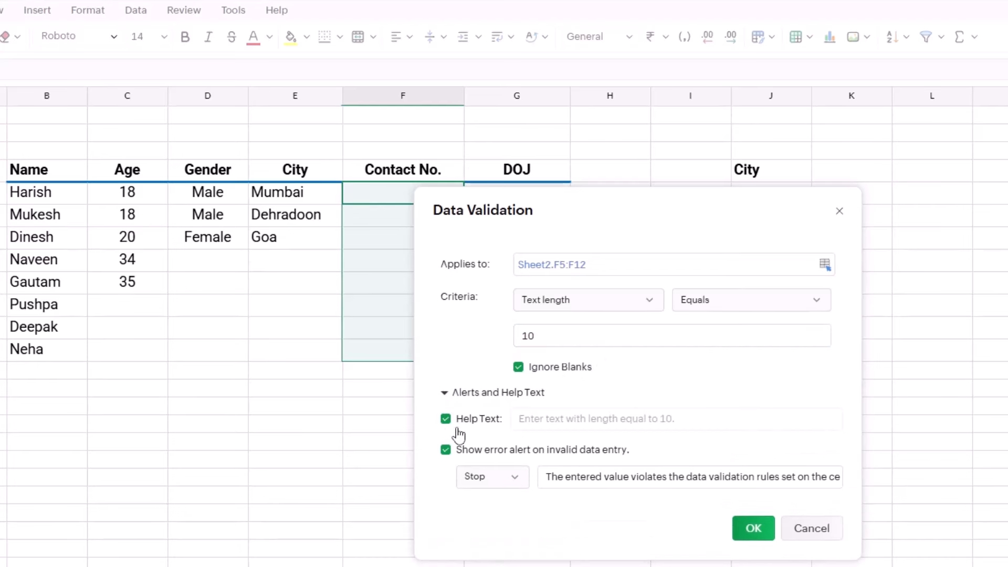
left_click(740, 525)
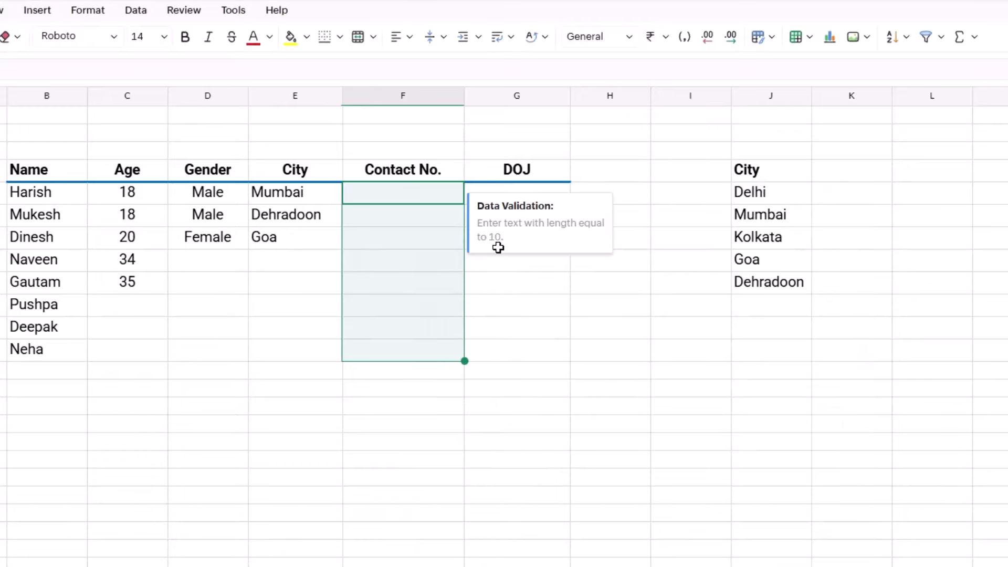
Step: Check the validation help text on several empty Contact No. cells
left_click(435, 235)
left_click(434, 263)
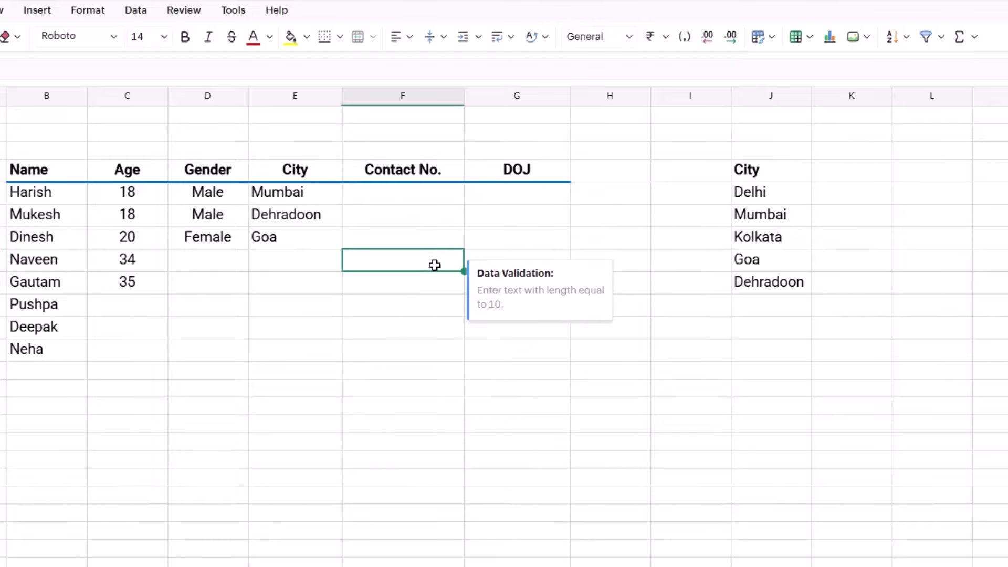
left_click(434, 287)
left_click(429, 318)
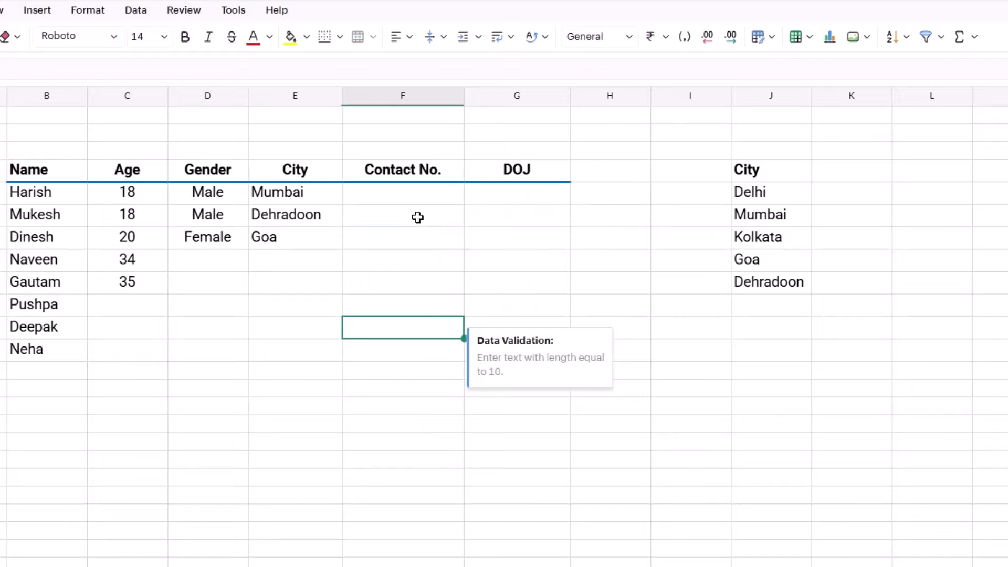
Step: Enter a ten-digit contact number in cell F5
left_click(421, 195)
type("12345679")
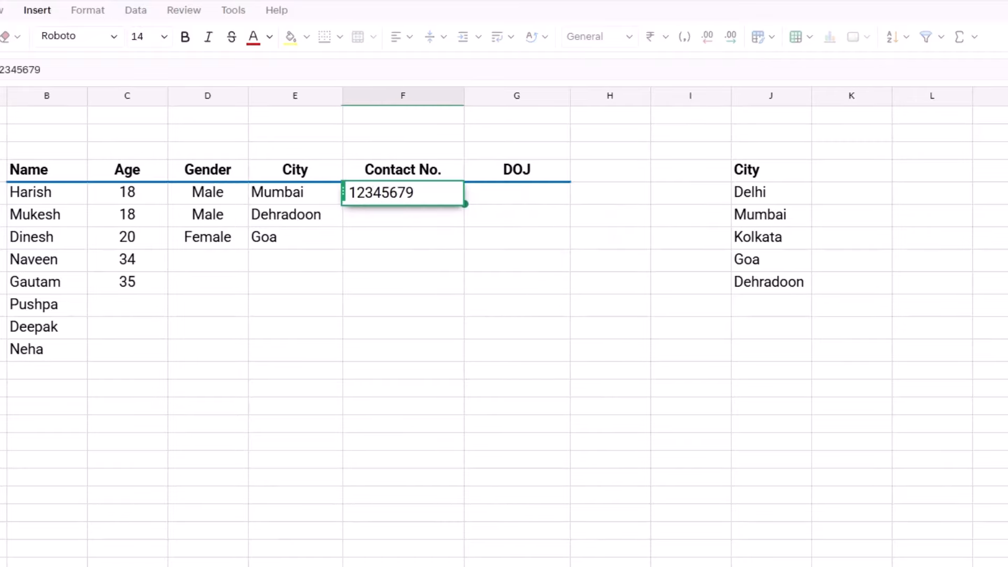
type("81")
key("Return")
Step: Test the length rule in cell F6 by trying an eight-digit contact number and a twelve-digit one
type("12365478")
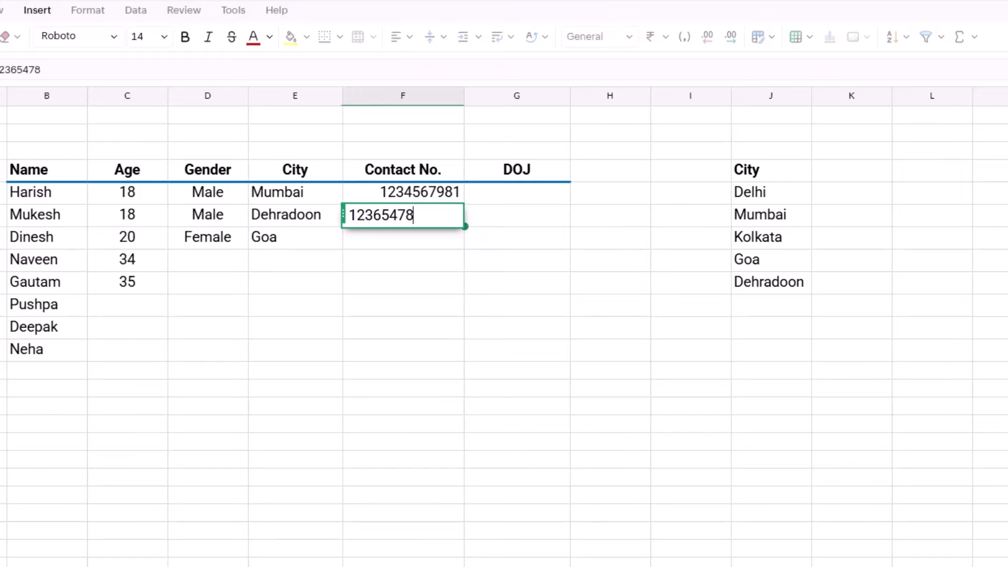
key("Return")
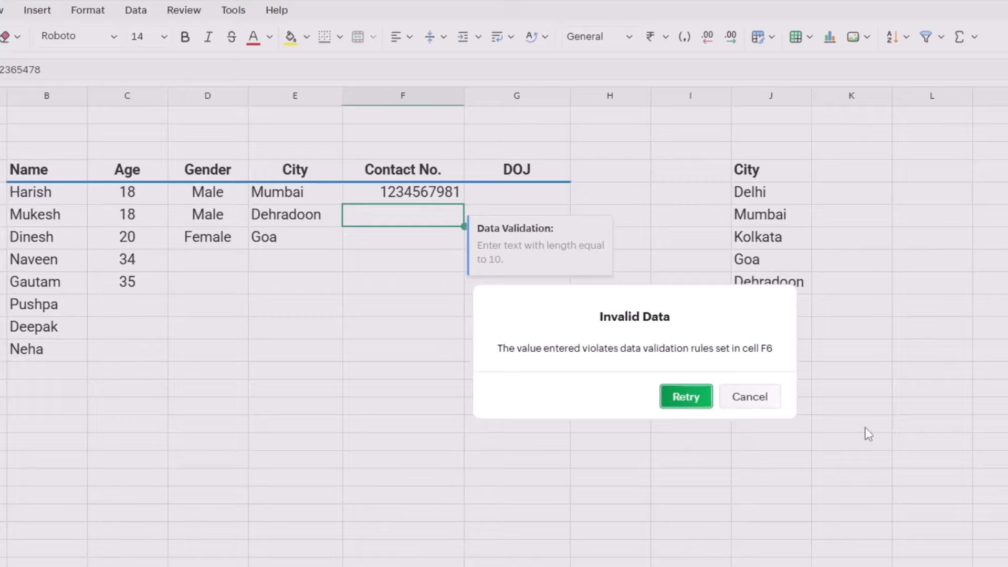
left_click(694, 397)
type("5564")
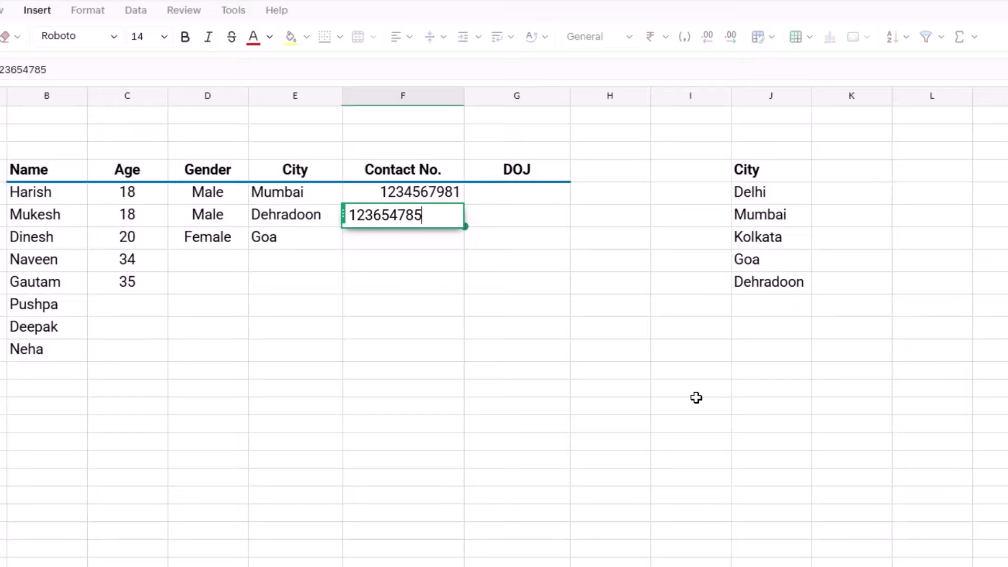
key("Return")
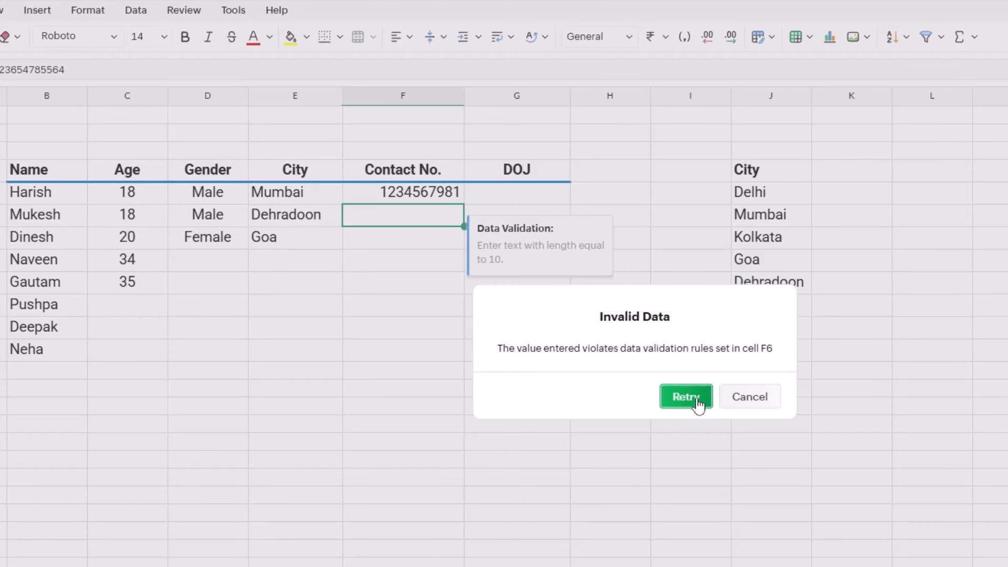
left_click(693, 398)
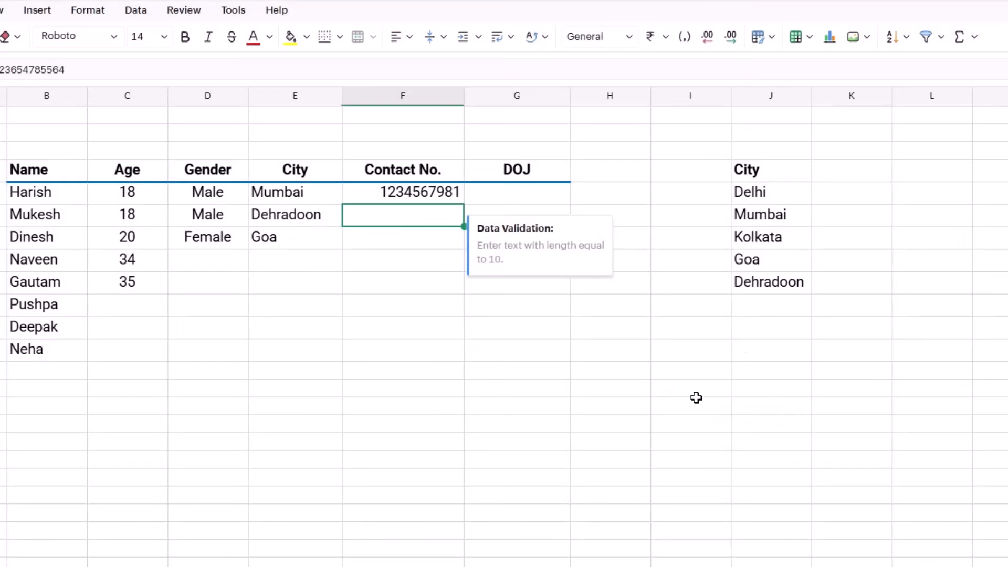
left_click(402, 245)
left_click(404, 212)
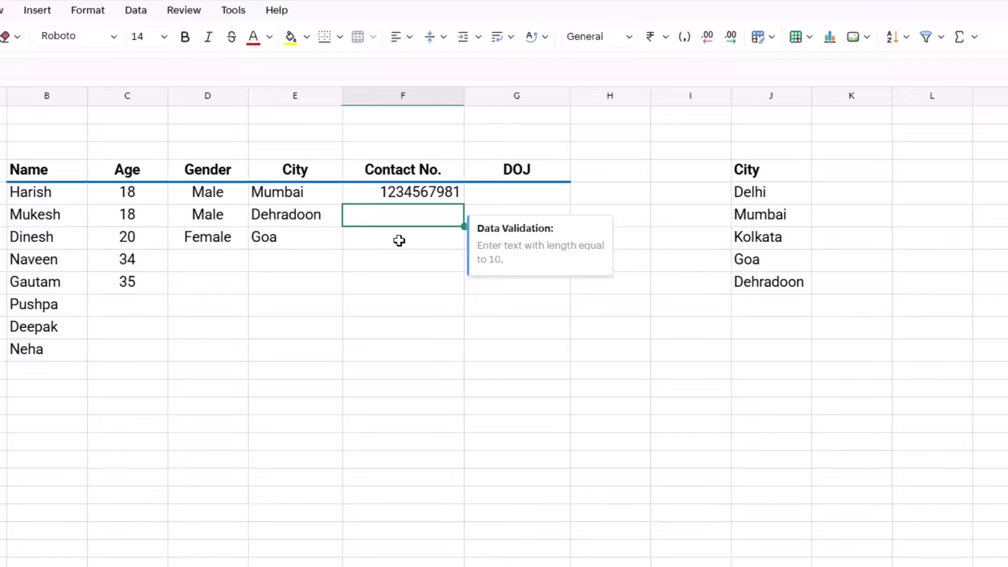
left_click_drag(53, 200, 546, 351)
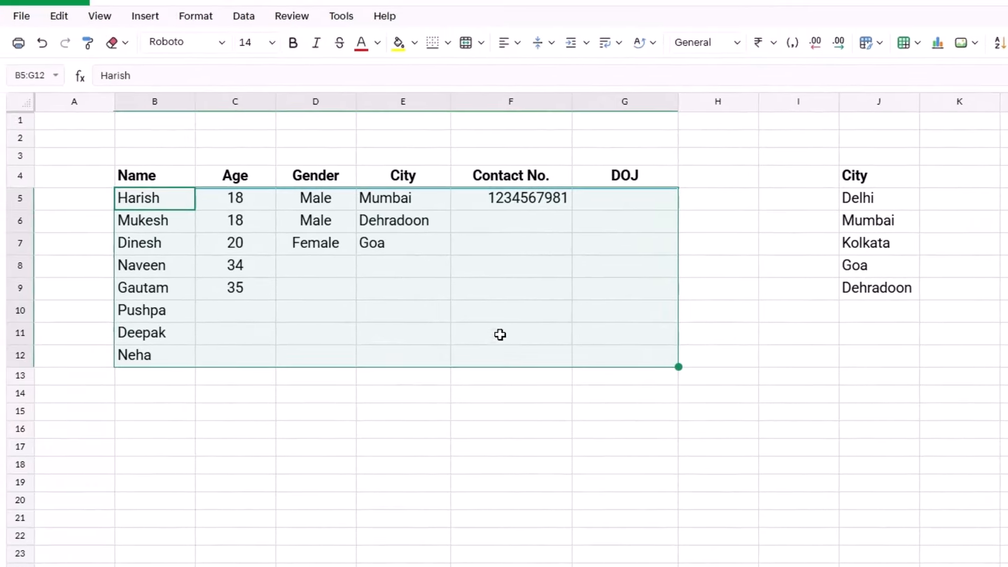
left_click(733, 207)
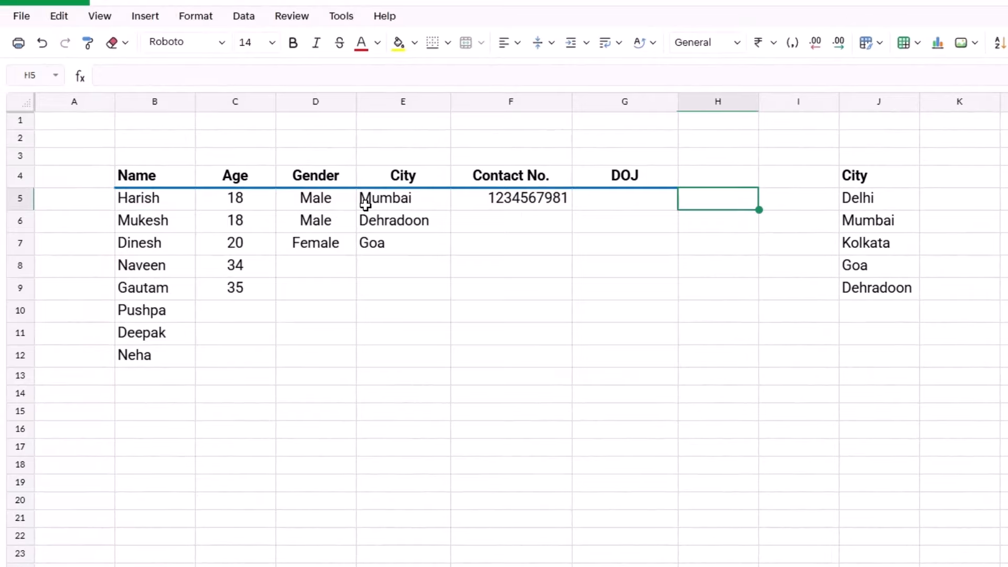
left_click(389, 204)
left_click(458, 195)
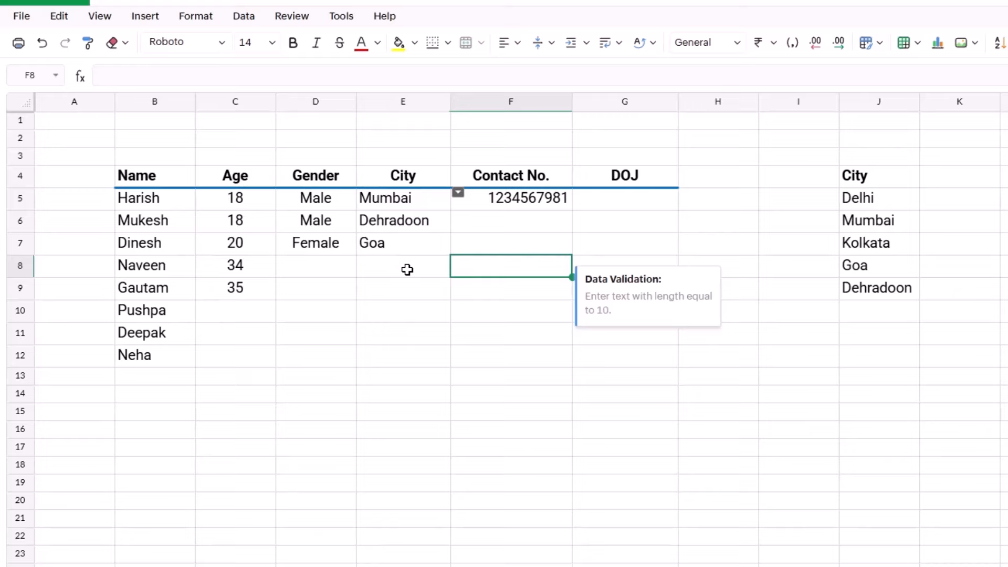
Step: Enter Kolkata as the city in cell E8, using the suggestion from the validation list
left_click(407, 270)
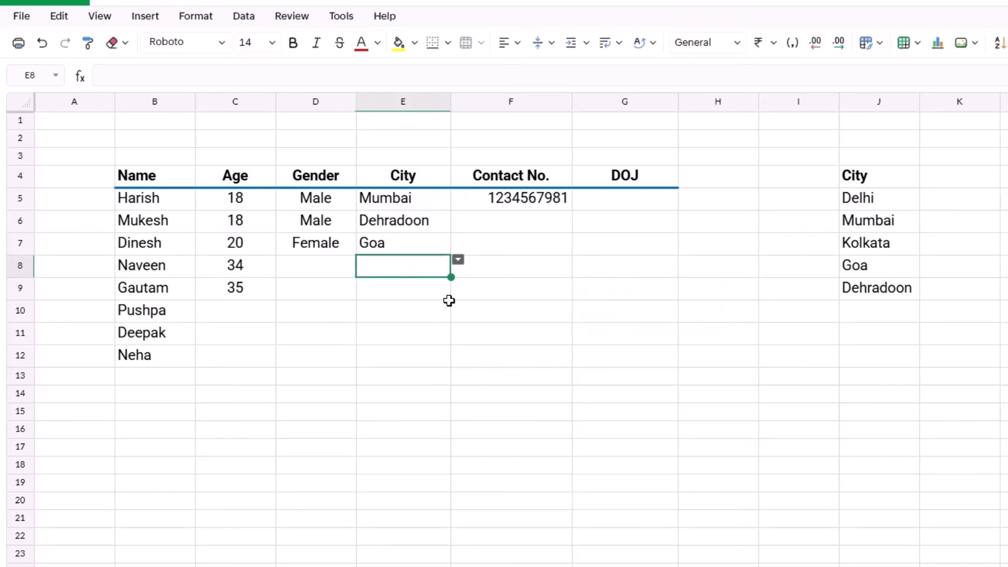
type("k")
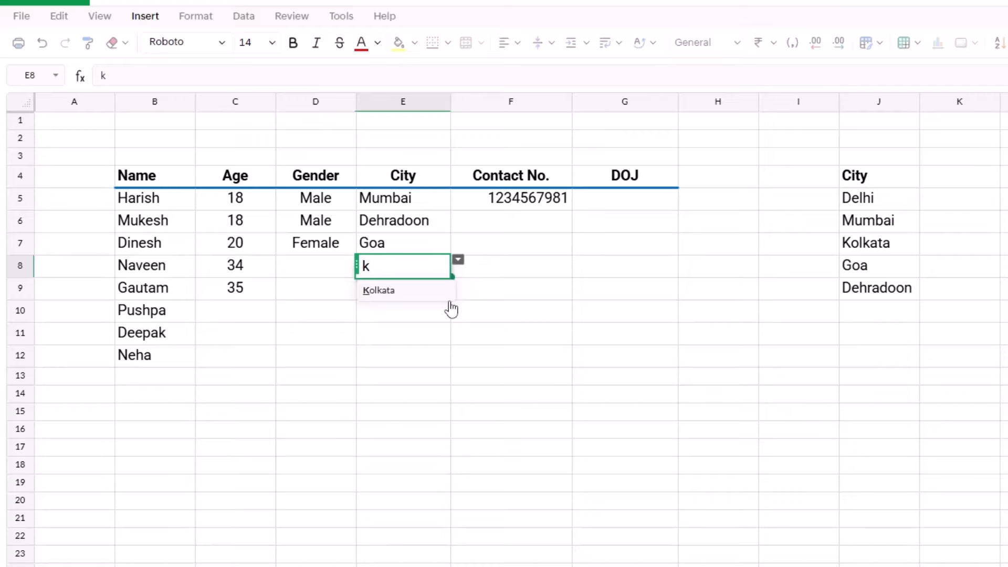
type("o")
key("Return")
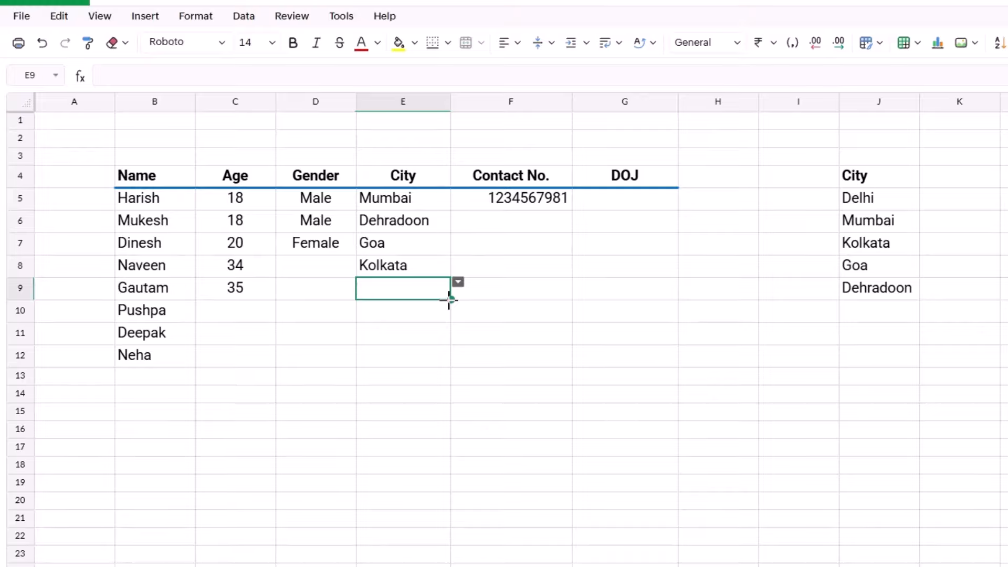